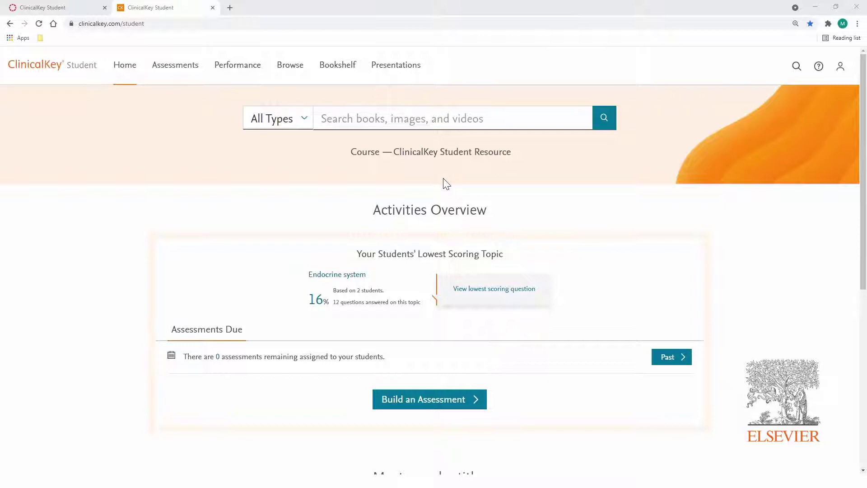
- Open Talley & O'Connor chapter 32, copy its link, and start adding Fig 32.1 to a presentation
{"action": "left_click", "coordinate": [290, 65]}
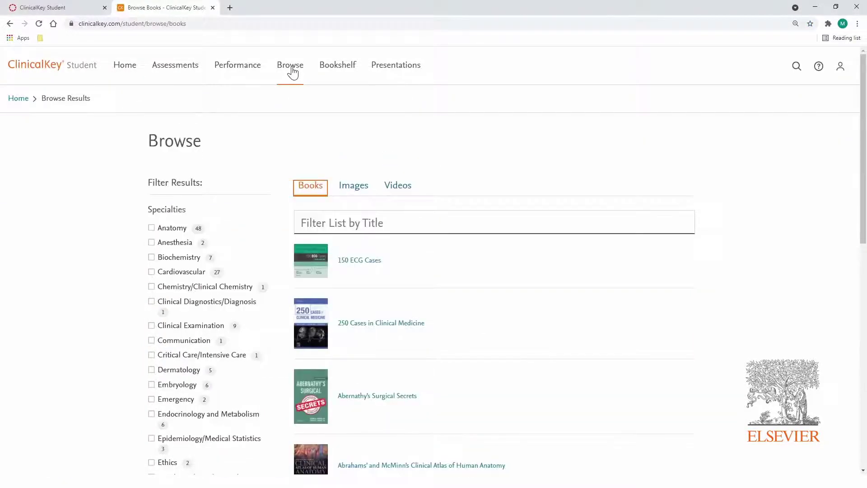
{"action": "scroll", "coordinate": [358, 284], "scroll_direction": "down", "scroll_amount": 5}
{"action": "scroll", "coordinate": [358, 285], "scroll_direction": "down", "scroll_amount": 5}
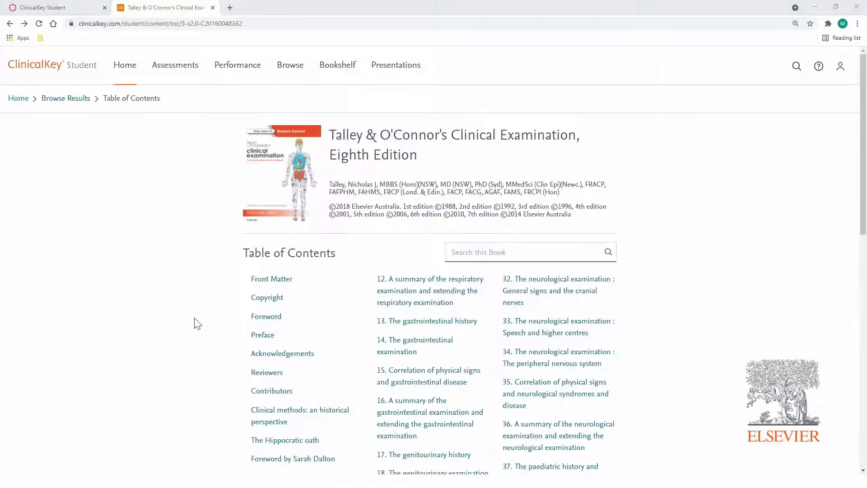
{"action": "left_click", "coordinate": [525, 298]}
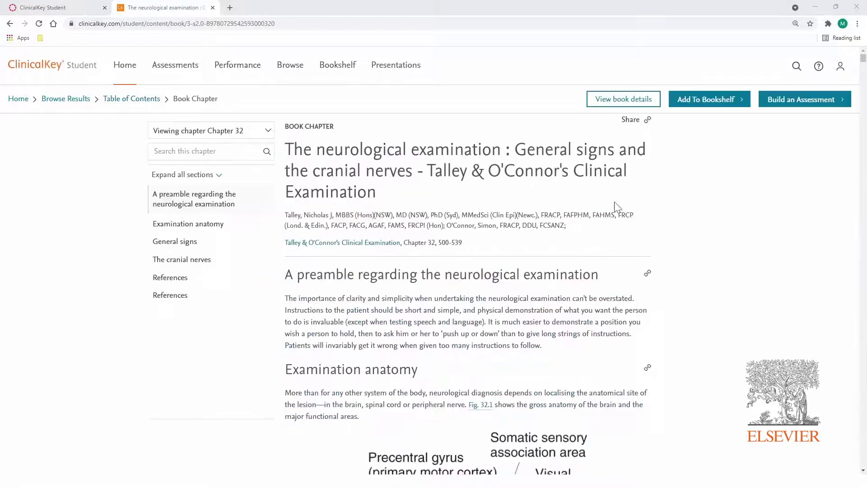
{"action": "left_click", "coordinate": [647, 120]}
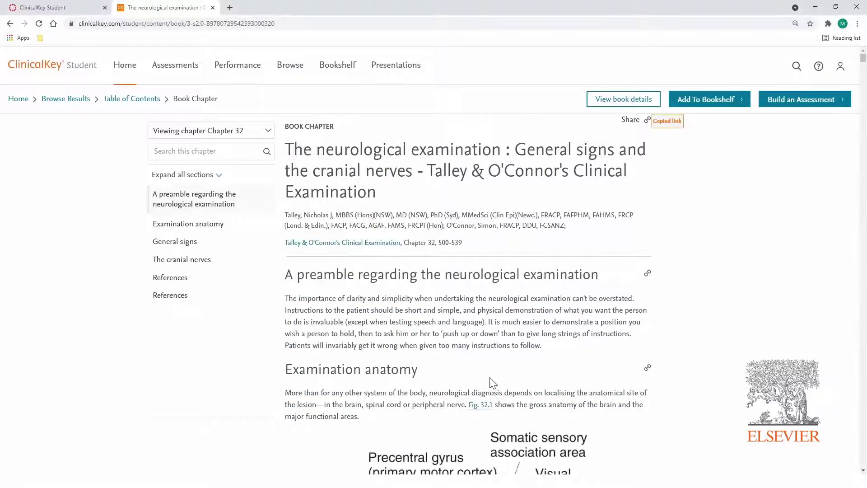
{"action": "scroll", "coordinate": [492, 381], "scroll_direction": "down", "scroll_amount": 5}
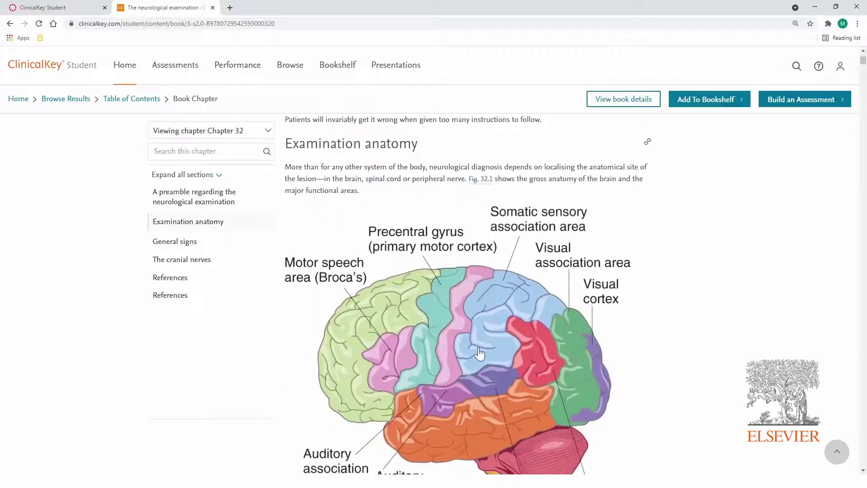
{"action": "left_click", "coordinate": [480, 353]}
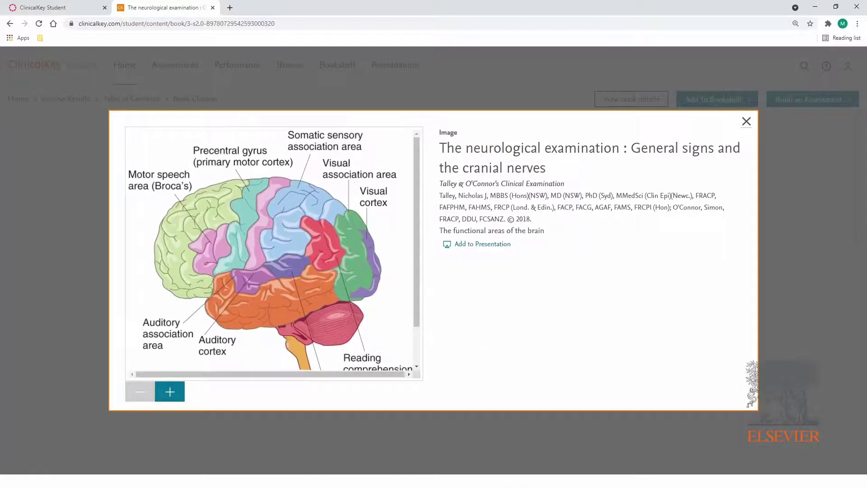
{"action": "left_click", "coordinate": [475, 243]}
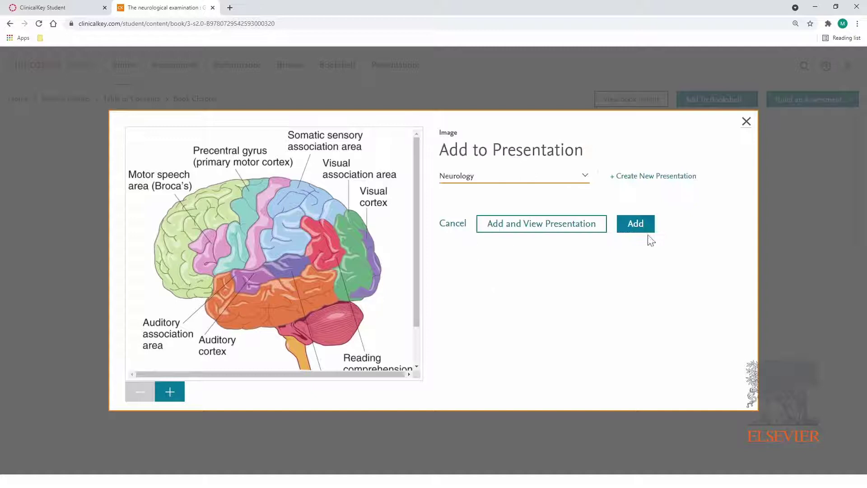
- Add the brain figure to Neurology, then open the Guyton and Hall table of contents
{"action": "left_click", "coordinate": [637, 223]}
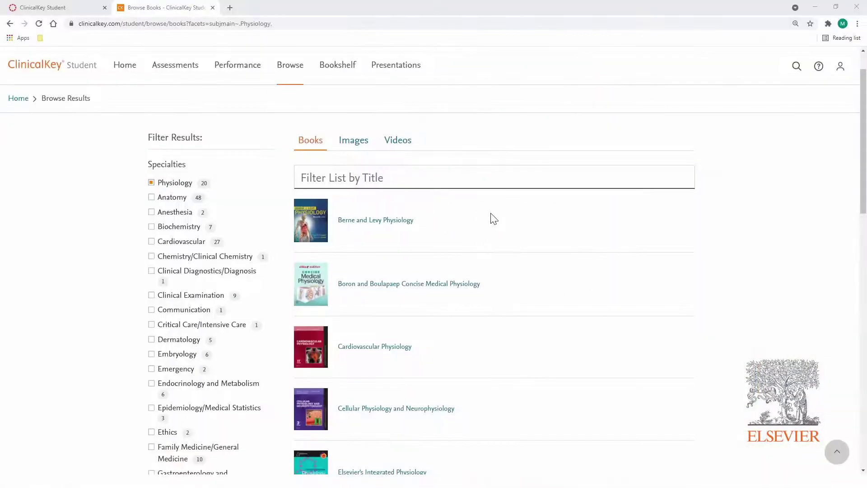
{"action": "scroll", "coordinate": [493, 218], "scroll_direction": "down", "scroll_amount": 2}
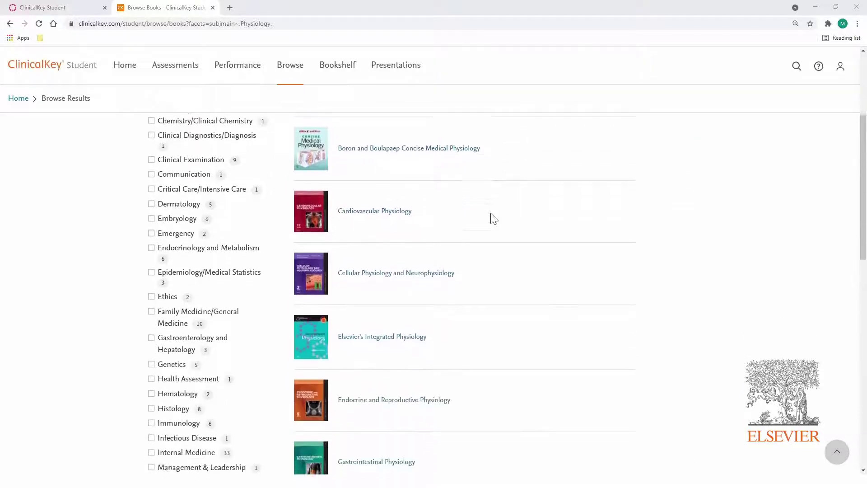
{"action": "scroll", "coordinate": [493, 218], "scroll_direction": "down", "scroll_amount": 2}
{"action": "scroll", "coordinate": [493, 218], "scroll_direction": "down", "scroll_amount": 2}
{"action": "scroll", "coordinate": [493, 219], "scroll_direction": "down", "scroll_amount": 2}
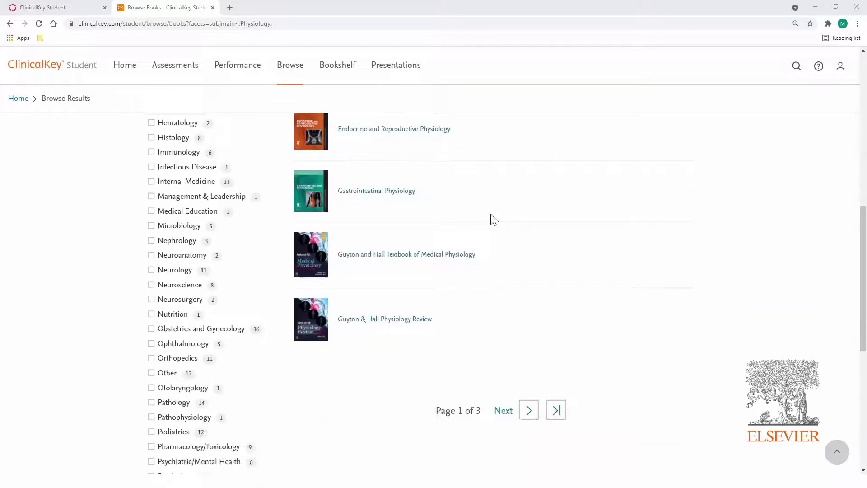
{"action": "left_click", "coordinate": [454, 257]}
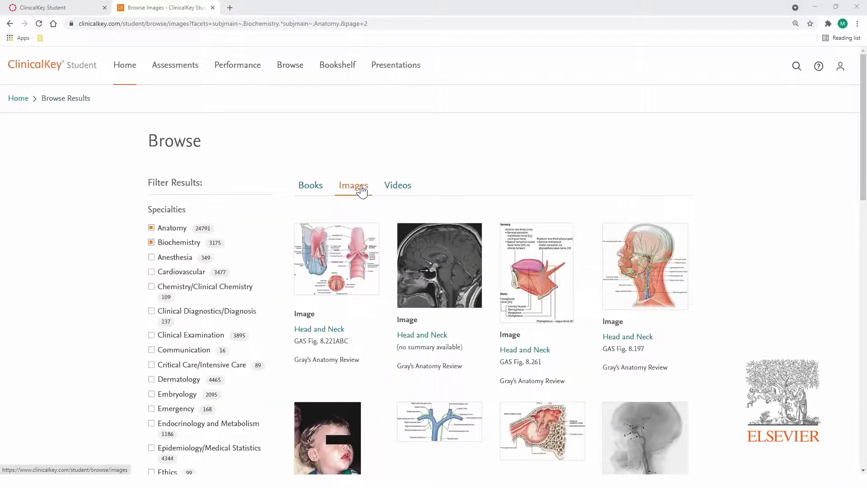
{"action": "scroll", "coordinate": [360, 189], "scroll_direction": "down", "scroll_amount": 5}
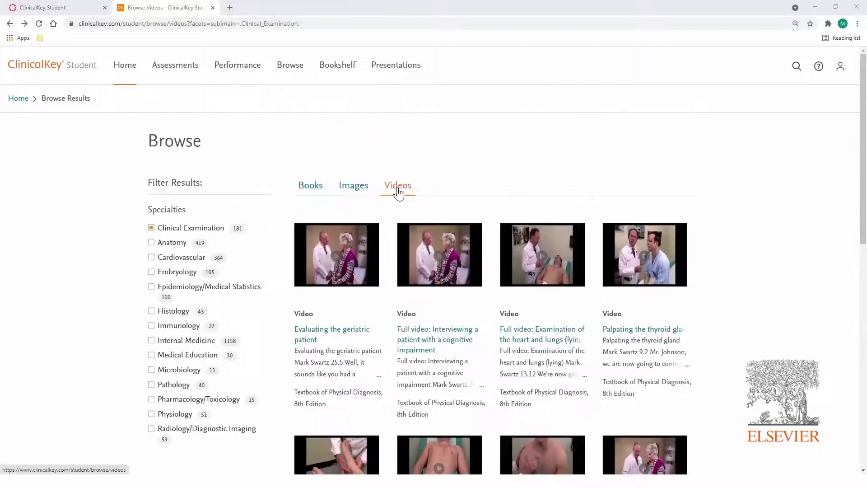
{"action": "scroll", "coordinate": [397, 192], "scroll_direction": "down", "scroll_amount": 1}
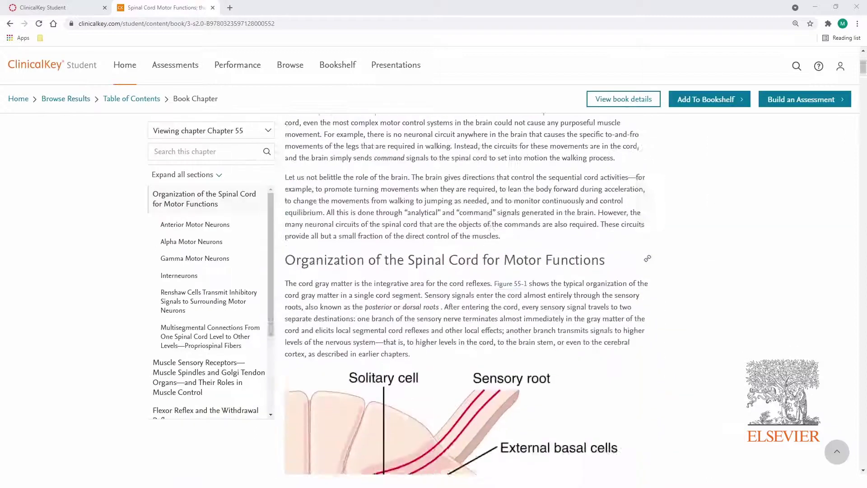
{"action": "scroll", "coordinate": [492, 226], "scroll_direction": "down", "scroll_amount": 5}
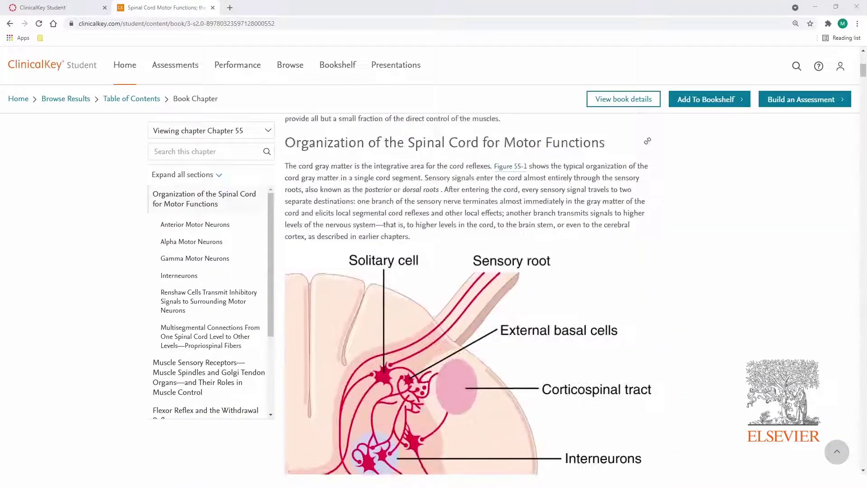
{"action": "scroll", "coordinate": [493, 227], "scroll_direction": "down", "scroll_amount": 3}
- Add the Guyton and Hall spinal cord reflexes figure to the Neurology presentation
{"action": "left_click", "coordinate": [493, 226]}
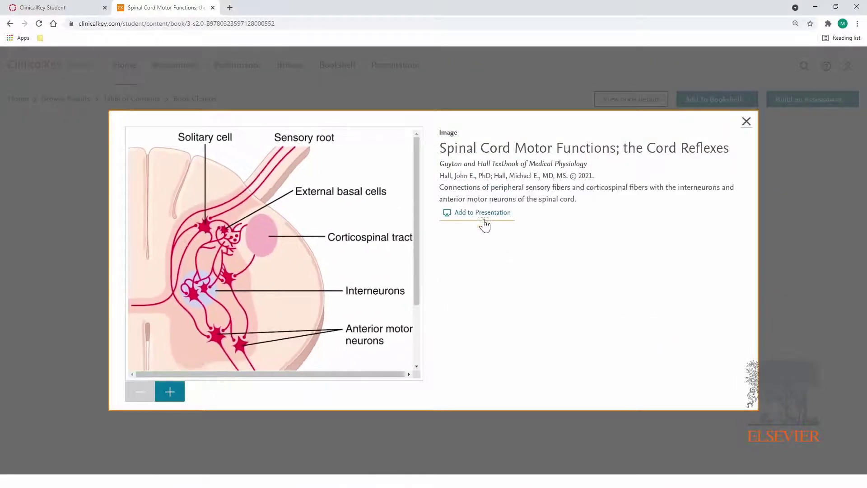
{"action": "left_click", "coordinate": [481, 212]}
{"action": "left_click", "coordinate": [635, 223]}
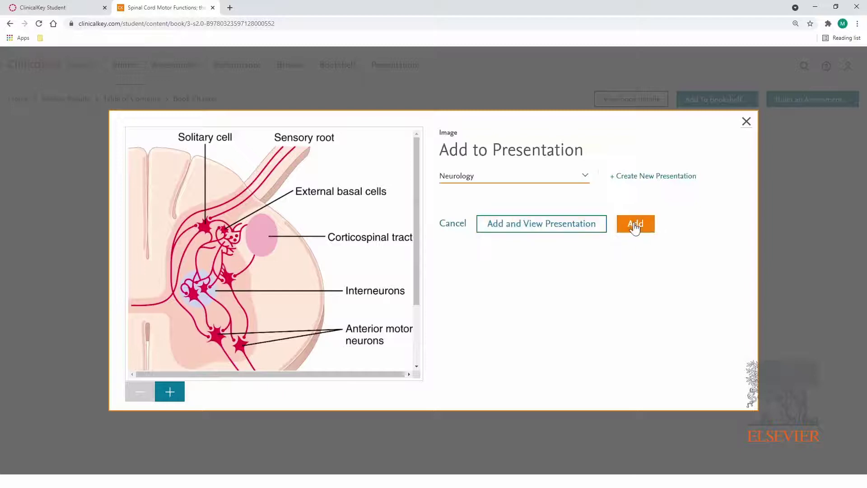
{"action": "left_click", "coordinate": [747, 122]}
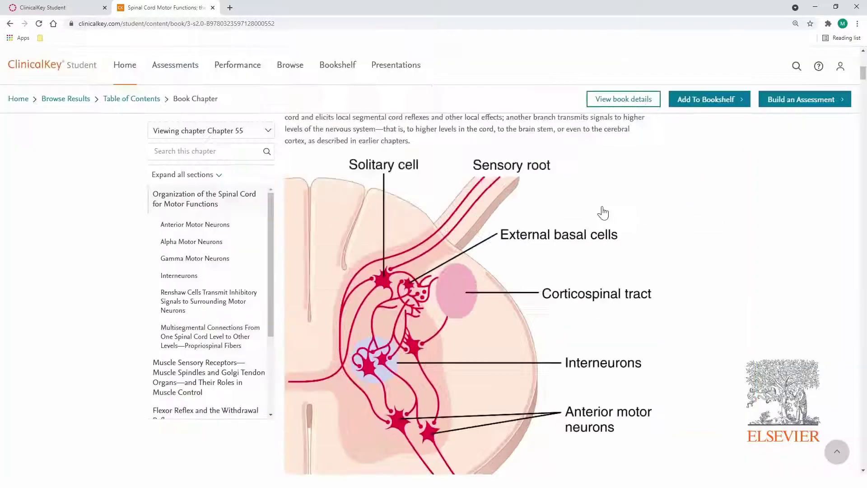
{"action": "scroll", "coordinate": [596, 217], "scroll_direction": "up", "scroll_amount": 5}
{"action": "scroll", "coordinate": [610, 203], "scroll_direction": "up", "scroll_amount": 5}
{"action": "scroll", "coordinate": [620, 200], "scroll_direction": "up", "scroll_amount": 1}
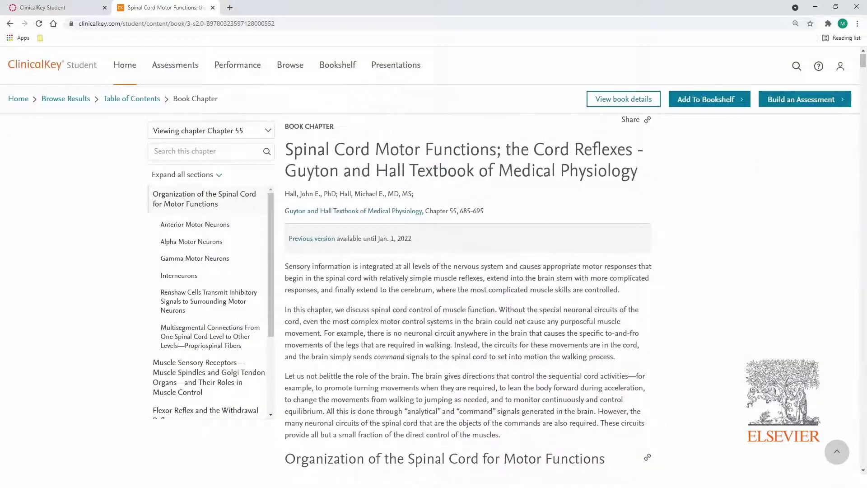
- Copy the Guyton and Hall chapter link, open the book, and start a new flashcard deck
{"action": "left_click", "coordinate": [644, 122]}
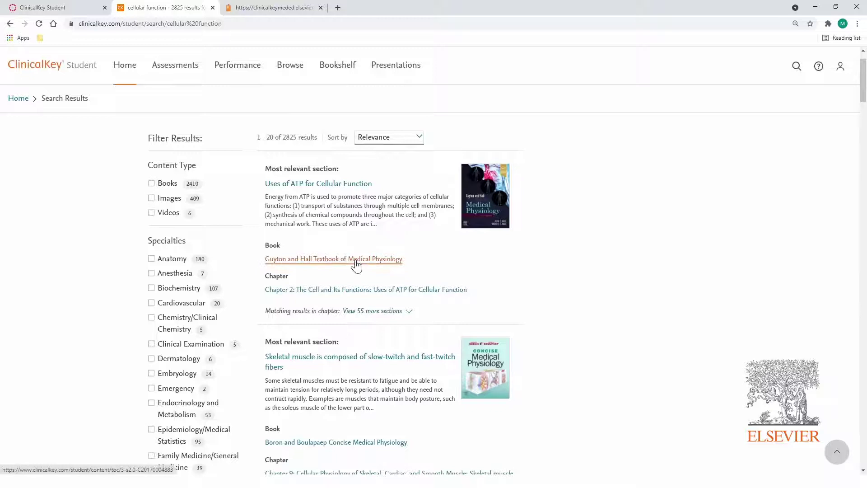
{"action": "left_click", "coordinate": [356, 261]}
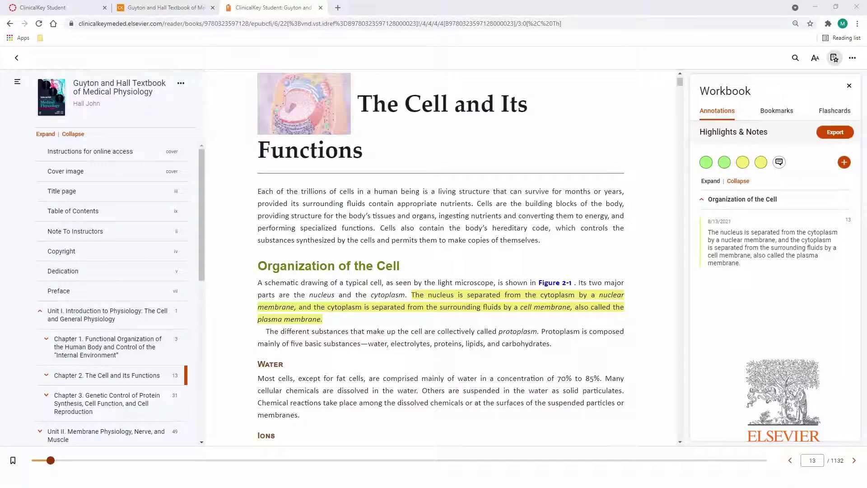
{"action": "left_click", "coordinate": [834, 110]}
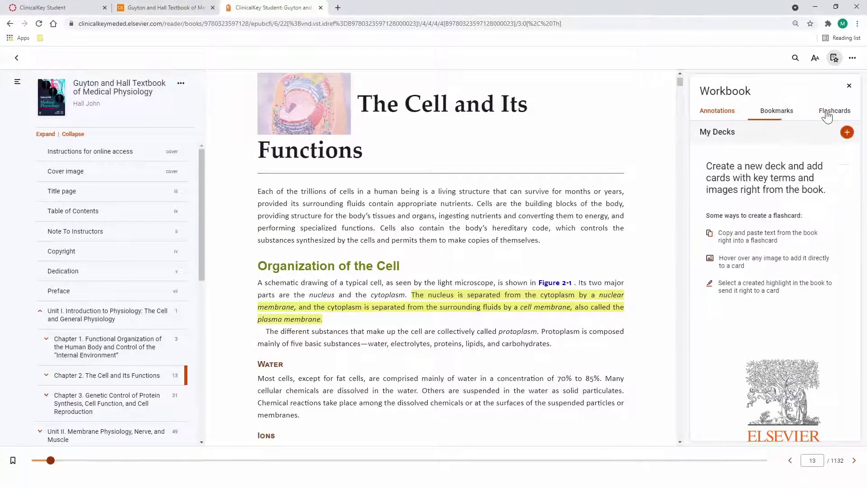
{"action": "left_click", "coordinate": [847, 132]}
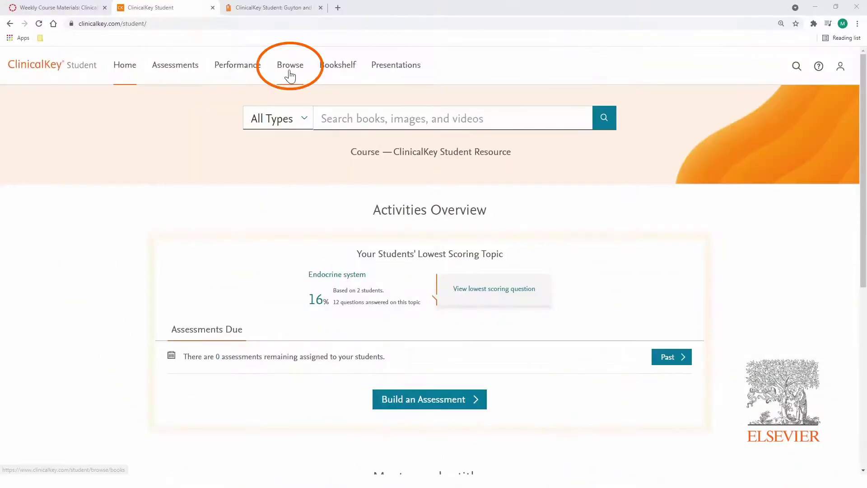
- Browse the book collection filtered to the Clinical Examination specialty
{"action": "left_click", "coordinate": [290, 68]}
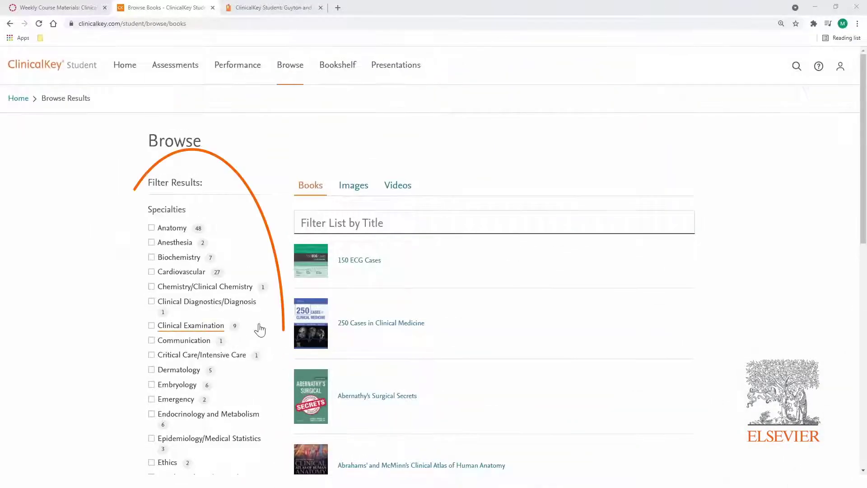
{"action": "left_click", "coordinate": [190, 325]}
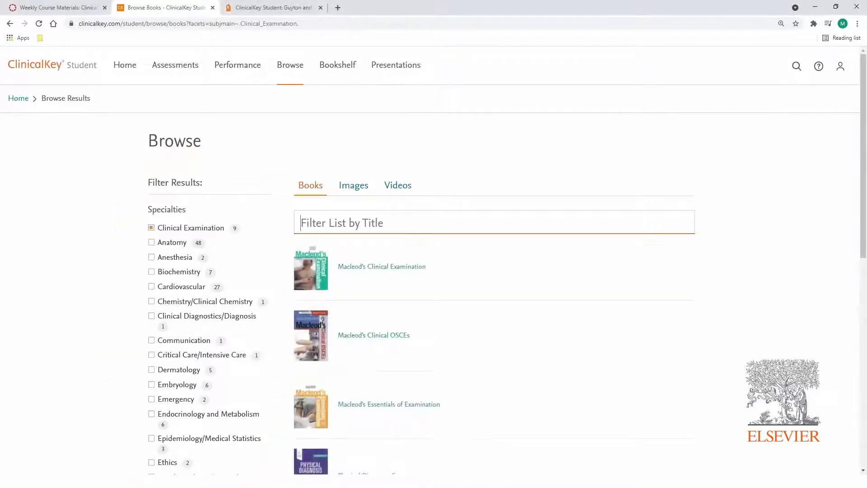
{"action": "type", "text": "ta"}
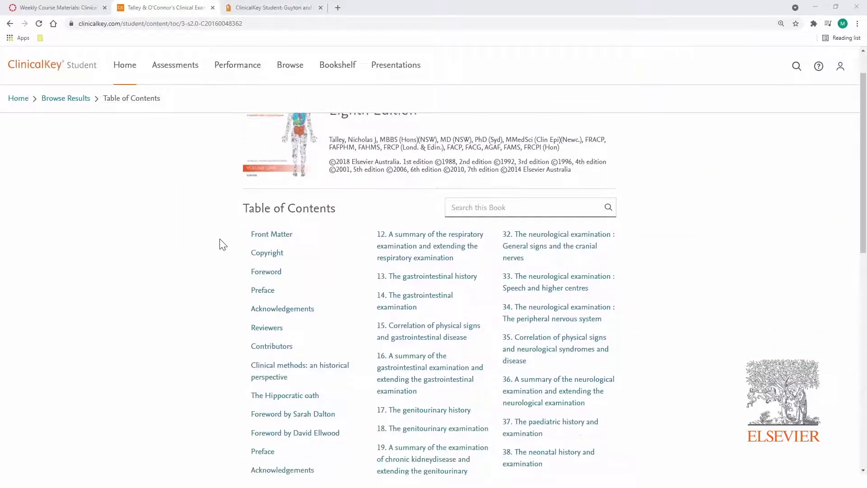
{"action": "scroll", "coordinate": [220, 244], "scroll_direction": "down", "scroll_amount": 2}
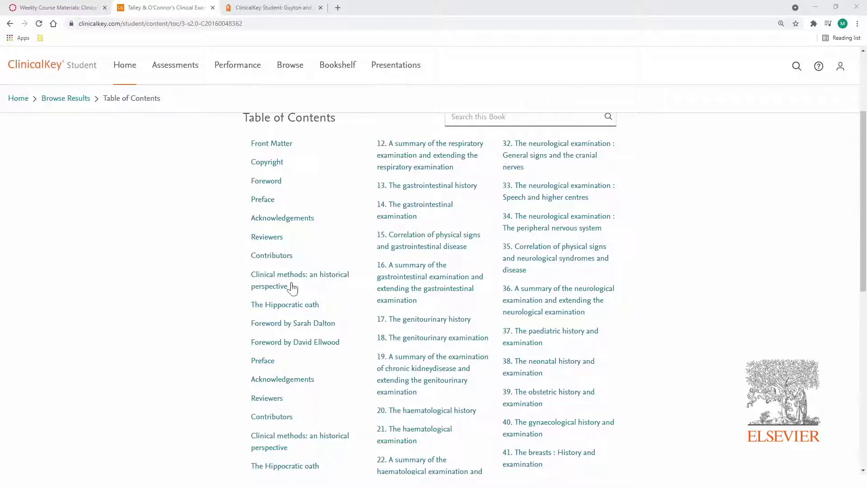
- Open chapter 20, search it for 'embolism', and reach Arterial thrombosis and embolism
{"action": "left_click", "coordinate": [426, 410]}
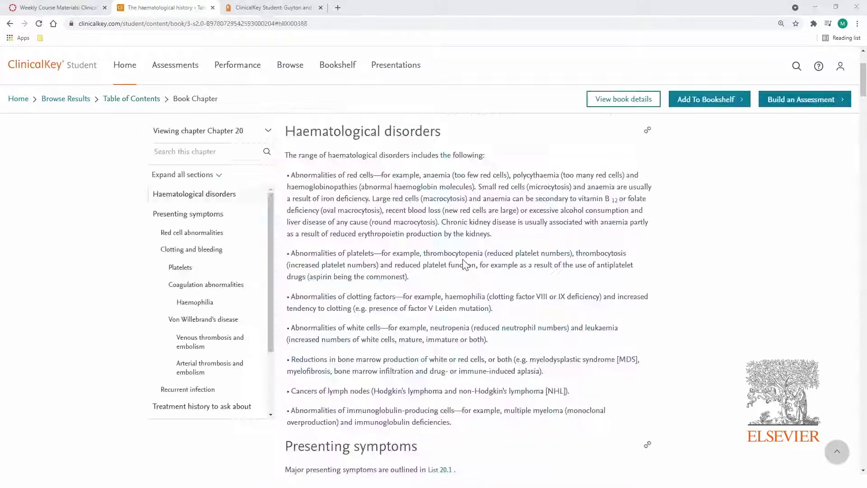
{"action": "scroll", "coordinate": [464, 264], "scroll_direction": "down", "scroll_amount": 3}
{"action": "scroll", "coordinate": [464, 264], "scroll_direction": "down", "scroll_amount": 3}
{"action": "scroll", "coordinate": [464, 264], "scroll_direction": "down", "scroll_amount": 3}
{"action": "scroll", "coordinate": [464, 265], "scroll_direction": "down", "scroll_amount": 3}
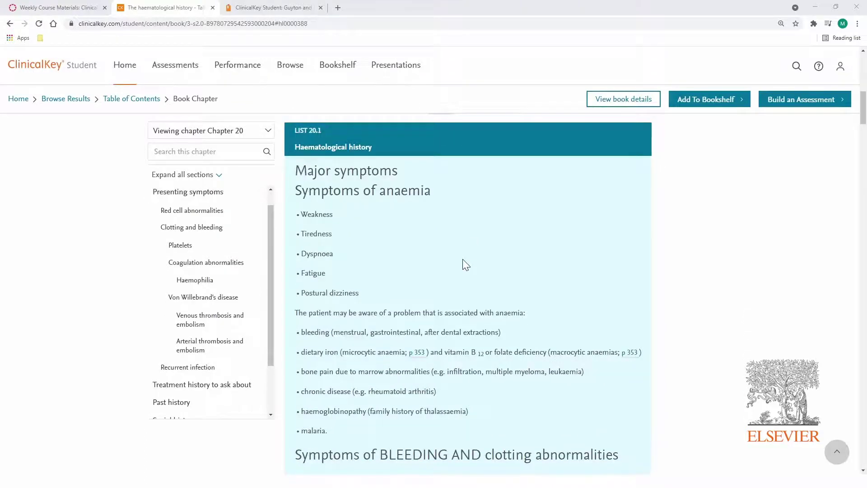
{"action": "scroll", "coordinate": [464, 265], "scroll_direction": "down", "scroll_amount": 4}
{"action": "scroll", "coordinate": [464, 264], "scroll_direction": "down", "scroll_amount": 1}
{"action": "scroll", "coordinate": [464, 265], "scroll_direction": "down", "scroll_amount": 1}
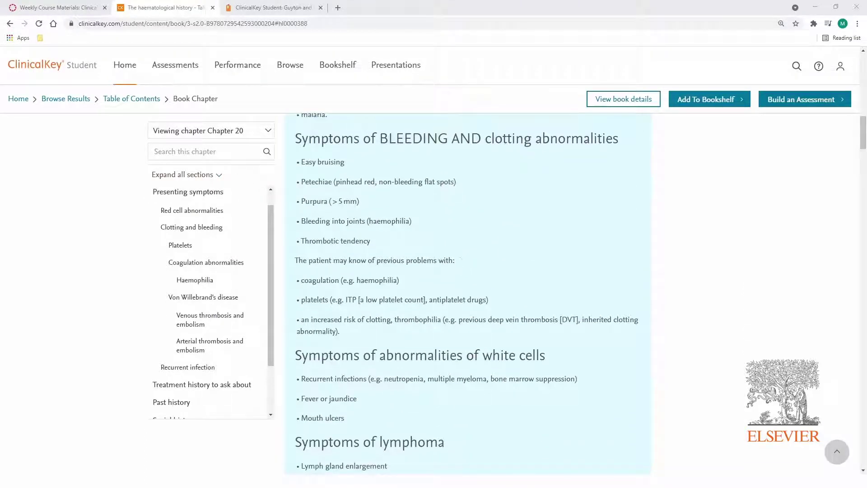
{"action": "left_click", "coordinate": [207, 152]}
{"action": "type", "text": "embolism"}
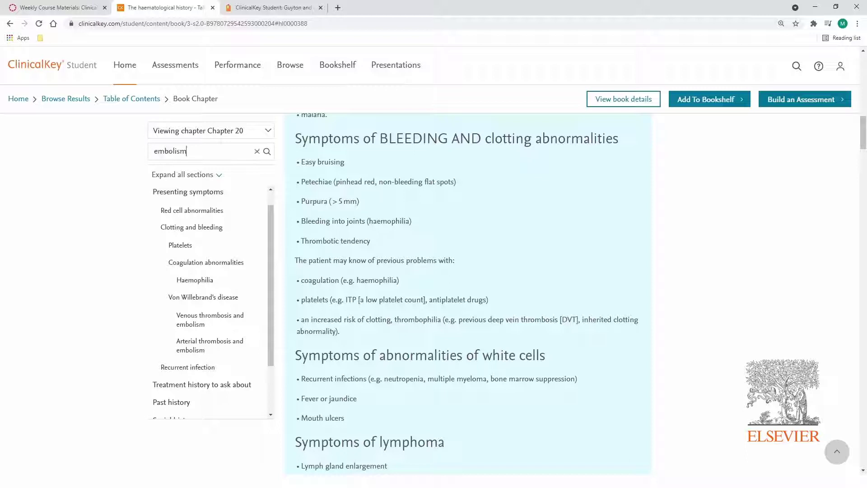
{"action": "left_click", "coordinate": [267, 151]}
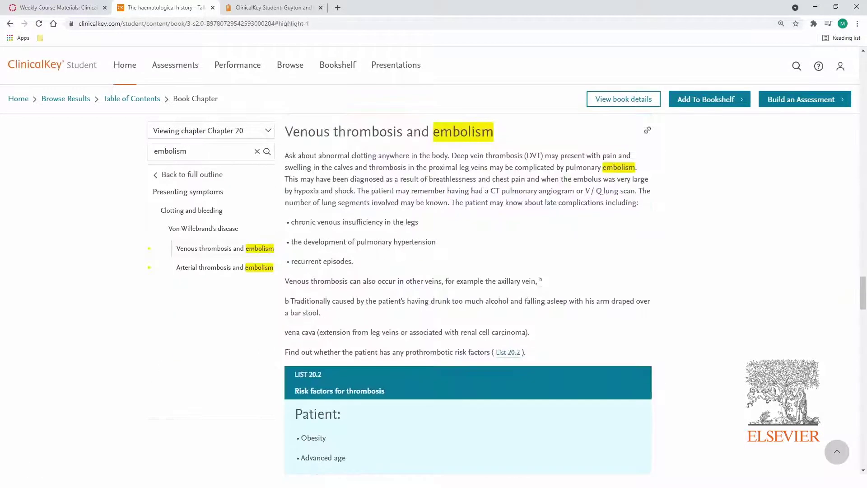
{"action": "left_click", "coordinate": [252, 250]}
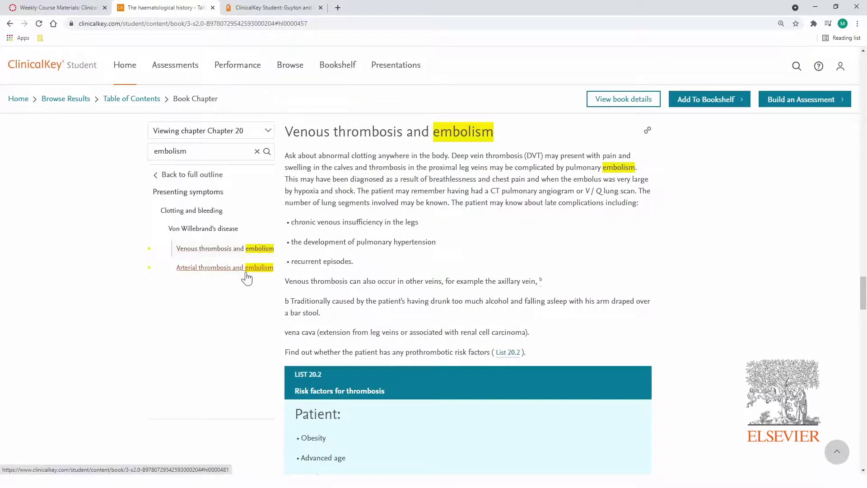
{"action": "left_click", "coordinate": [247, 271]}
{"action": "scroll", "coordinate": [434, 272], "scroll_direction": "down", "scroll_amount": 1}
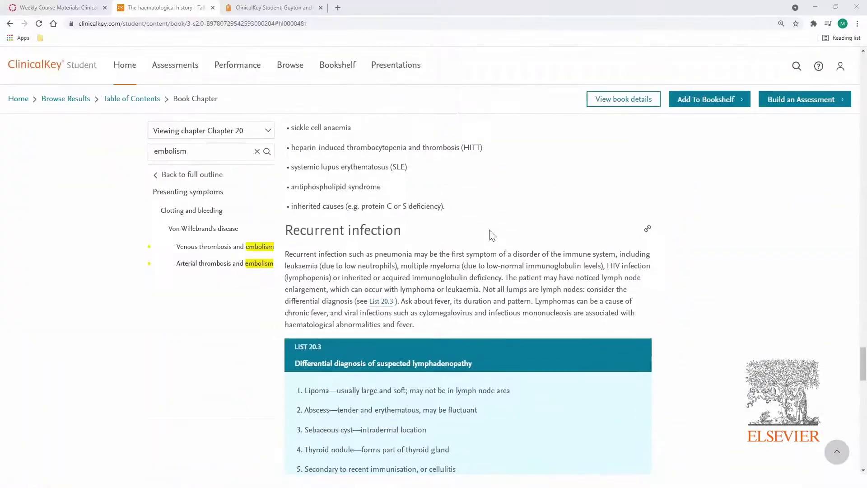
{"action": "scroll", "coordinate": [492, 235], "scroll_direction": "down", "scroll_amount": 1}
{"action": "scroll", "coordinate": [493, 235], "scroll_direction": "down", "scroll_amount": 1}
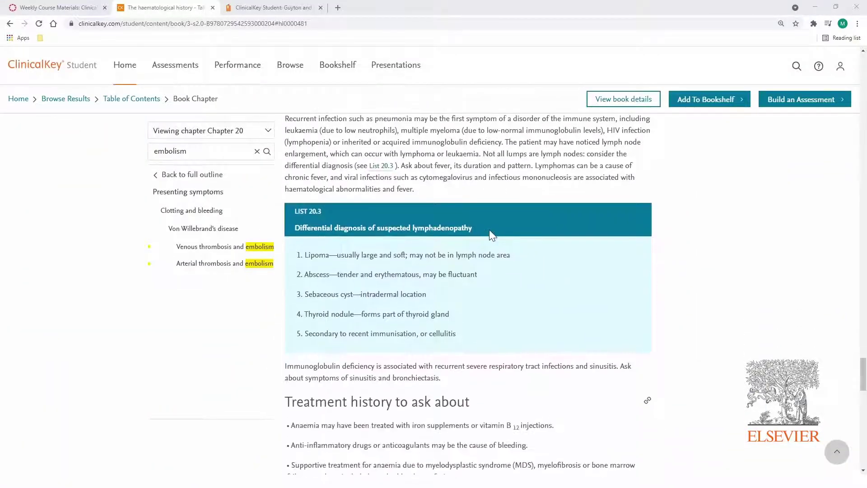
{"action": "scroll", "coordinate": [489, 229], "scroll_direction": "up", "scroll_amount": 2}
{"action": "scroll", "coordinate": [489, 230], "scroll_direction": "up", "scroll_amount": 2}
{"action": "scroll", "coordinate": [490, 229], "scroll_direction": "up", "scroll_amount": 1}
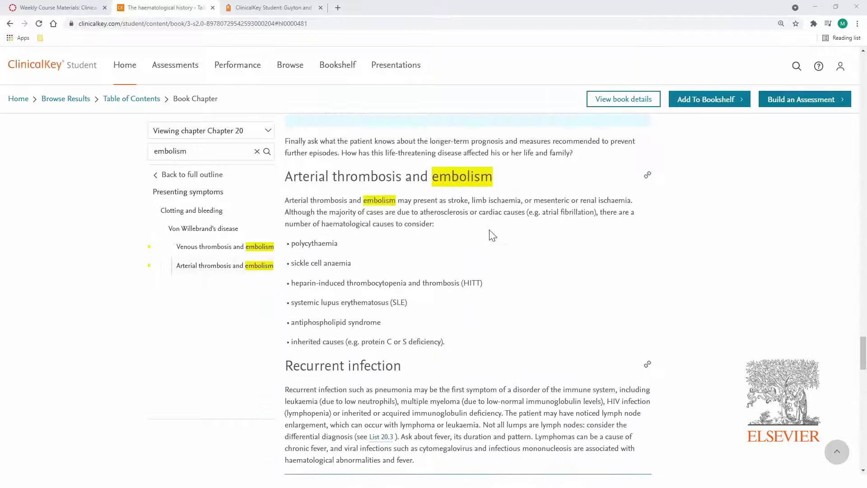
- Put the Arterial thrombosis and embolism section link in the Canvas page's first bullet
{"action": "left_click", "coordinate": [647, 175]}
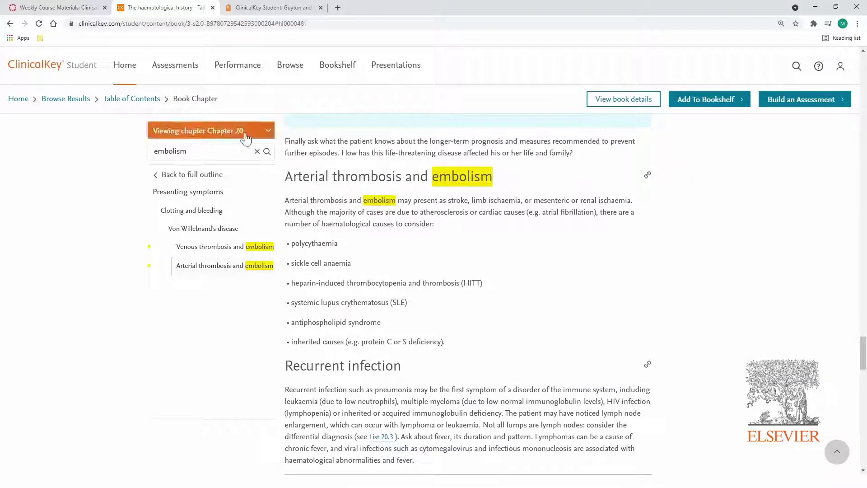
{"action": "left_click", "coordinate": [61, 7]}
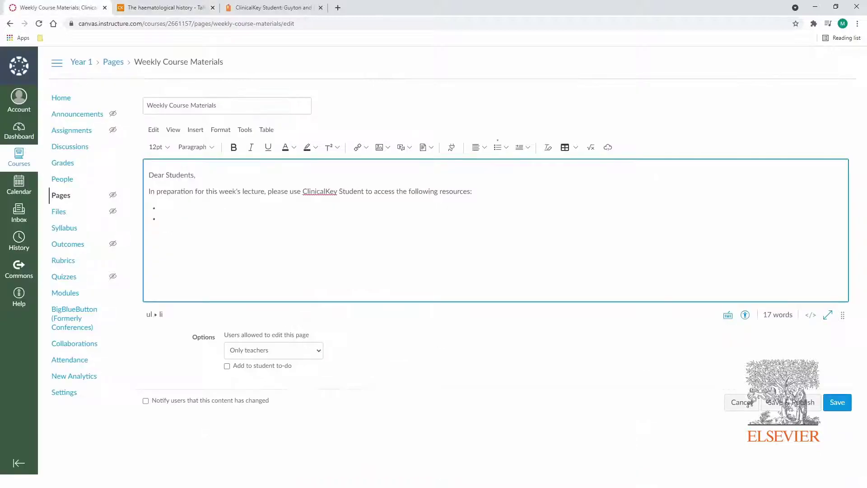
{"action": "key", "text": "ctrl+v"}
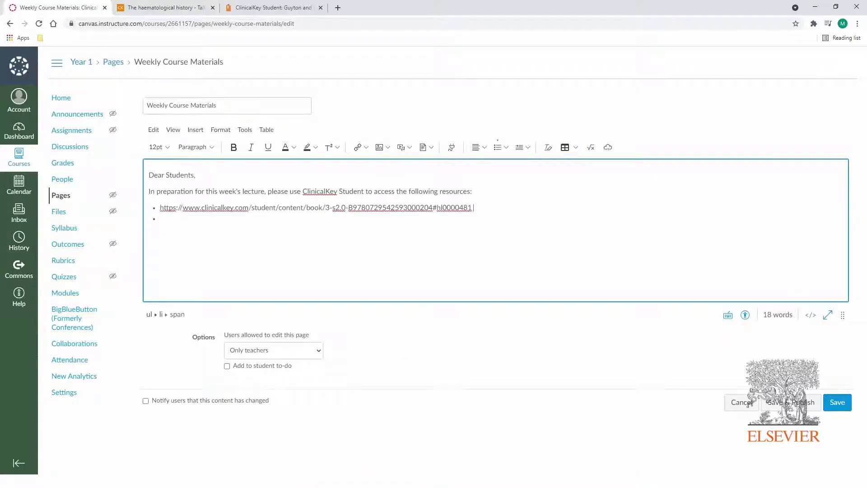
{"action": "key", "text": "Return"}
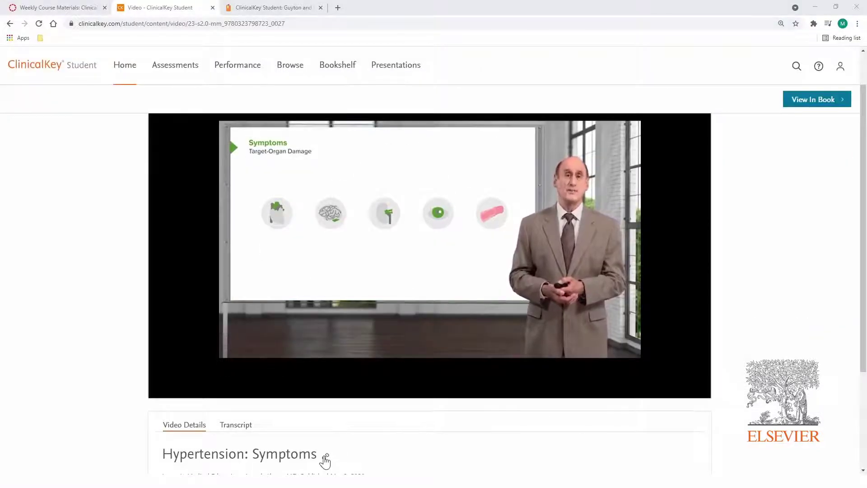
- Copy the Hypertension: Symptoms video link and go back to the Canvas page
{"action": "left_click", "coordinate": [326, 458]}
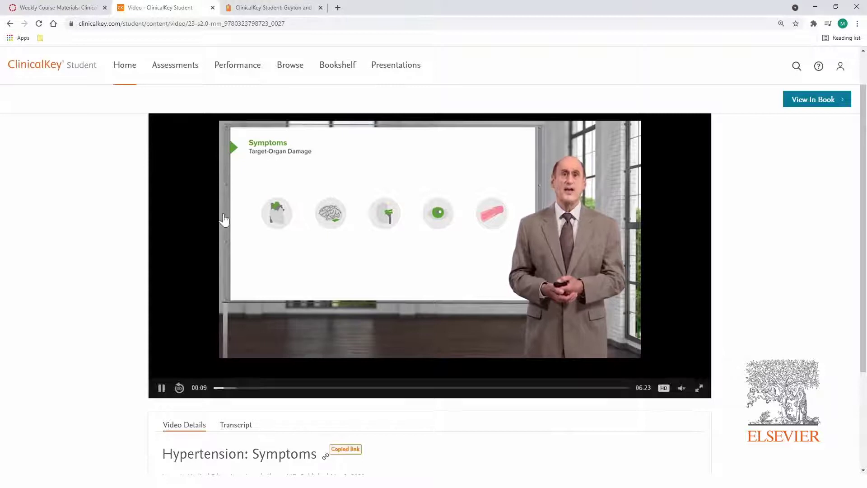
{"action": "left_click", "coordinate": [72, 9]}
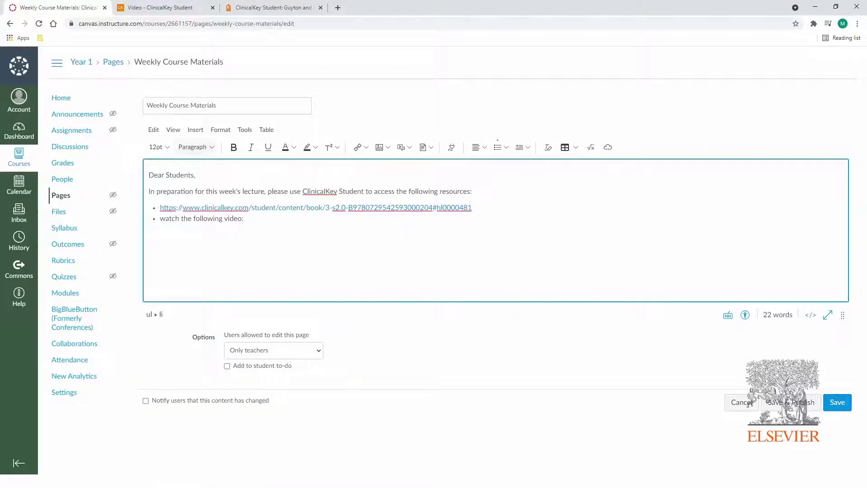
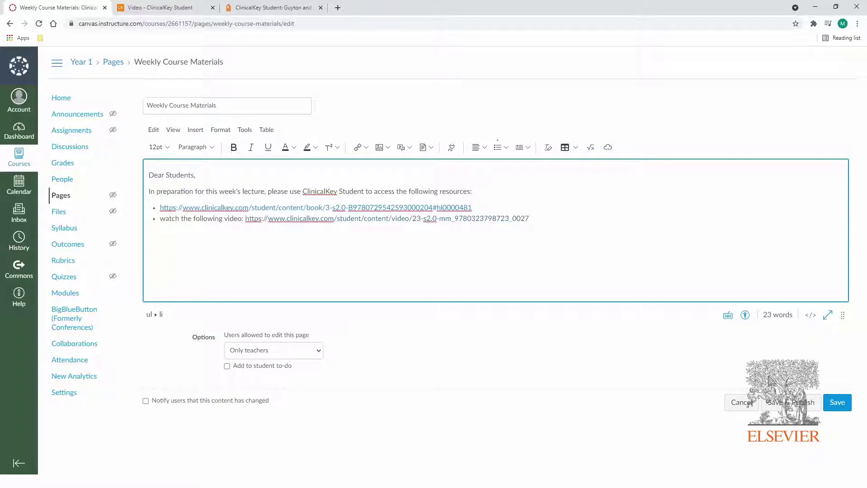
- Save the Weekly Course Materials page with its ClinicalKey book and video links
{"action": "left_click", "coordinate": [790, 402]}
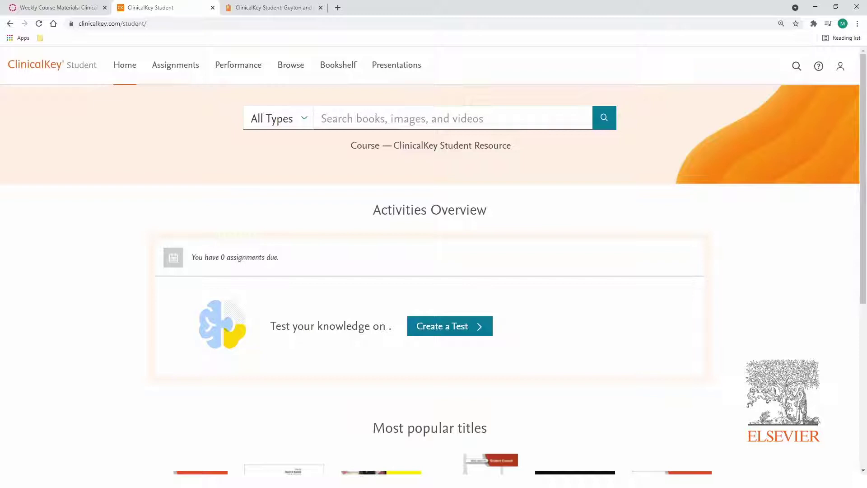
{"action": "type", "text": "upper motor neuron weakness"}
- Search 'upper motor neuron weakness', filter to images, and open the Neurology sensory-loss figure
{"action": "key", "text": "Return"}
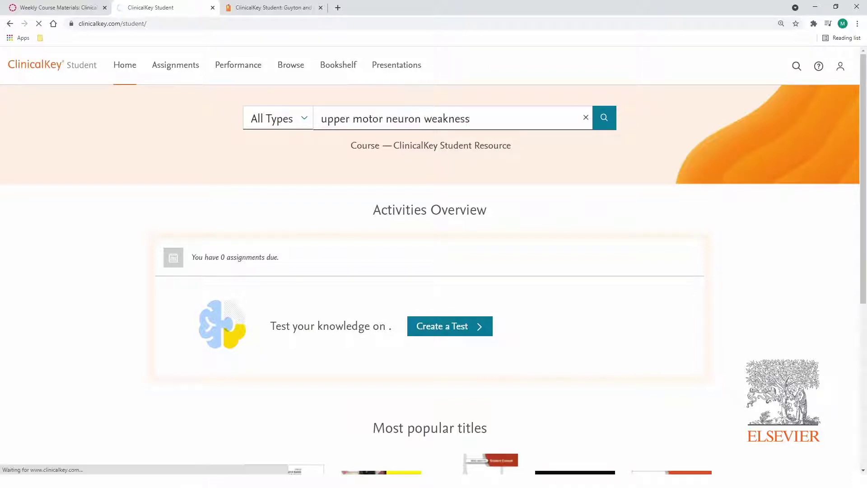
{"action": "left_click", "coordinate": [152, 243]}
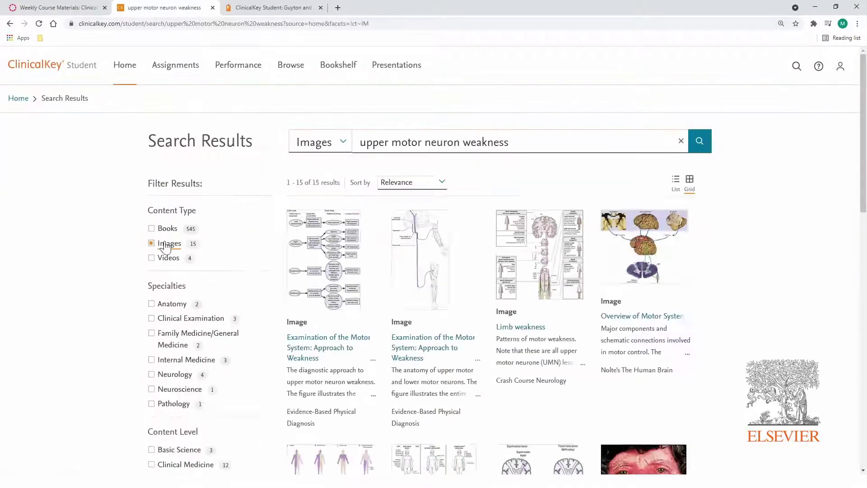
{"action": "scroll", "coordinate": [336, 228], "scroll_direction": "down", "scroll_amount": 4}
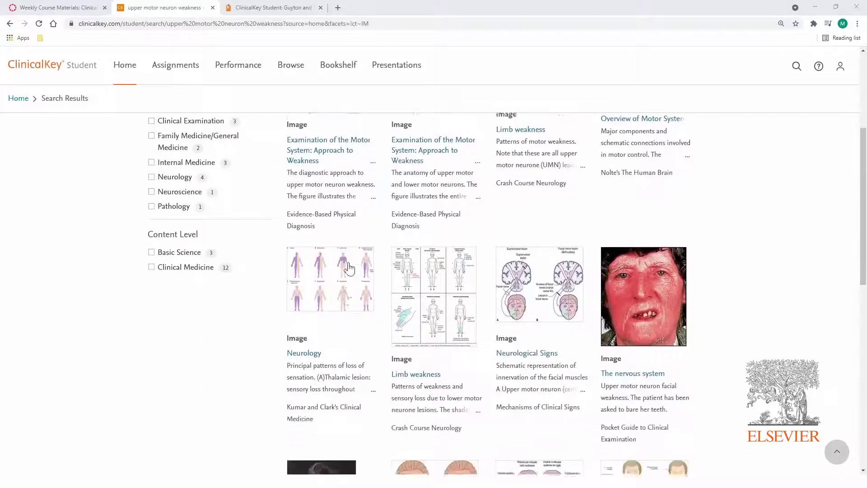
{"action": "scroll", "coordinate": [337, 228], "scroll_direction": "down", "scroll_amount": 4}
{"action": "left_click", "coordinate": [336, 228]}
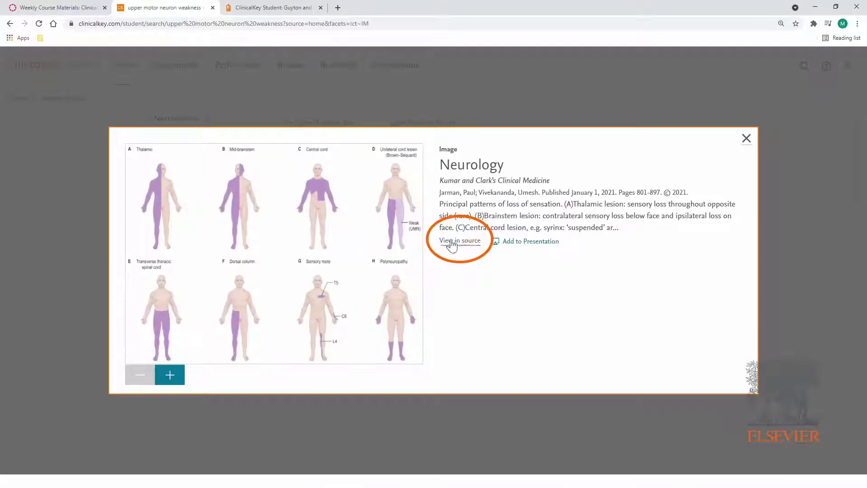
{"action": "left_click", "coordinate": [455, 243]}
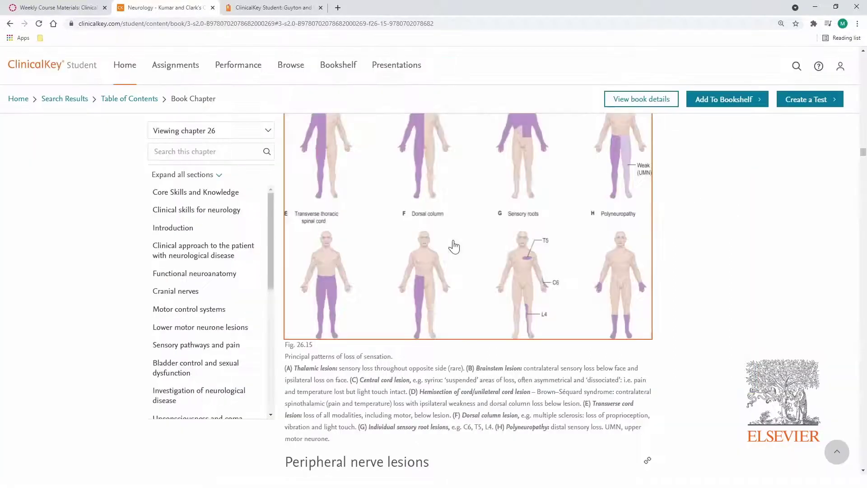
{"action": "left_click", "coordinate": [454, 245]}
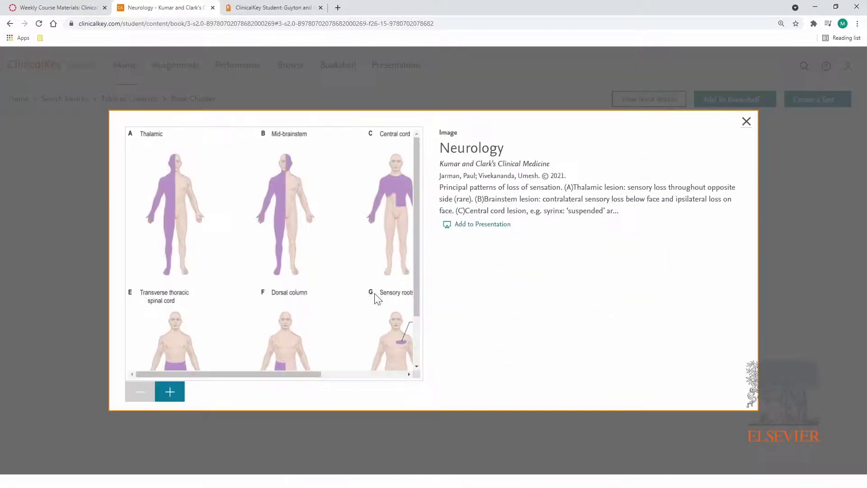
- Add the figure to a new presentation named Sensory Pathways and view it
{"action": "left_click", "coordinate": [481, 225]}
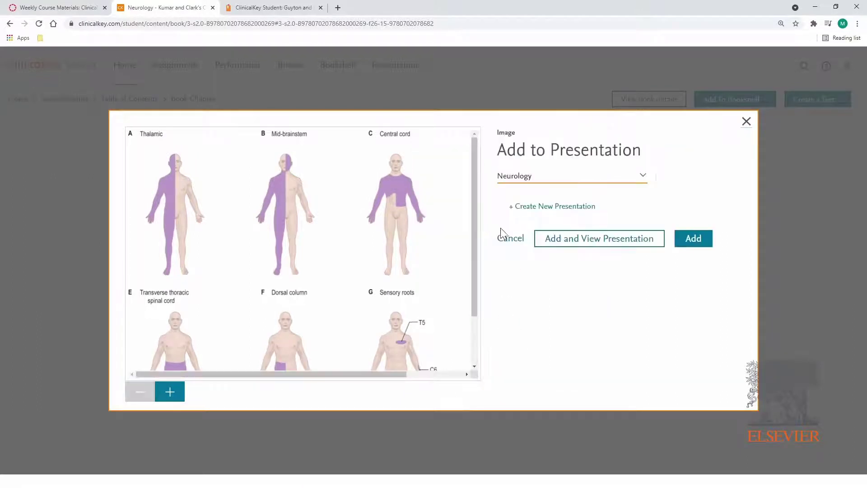
{"action": "left_click", "coordinate": [541, 206]}
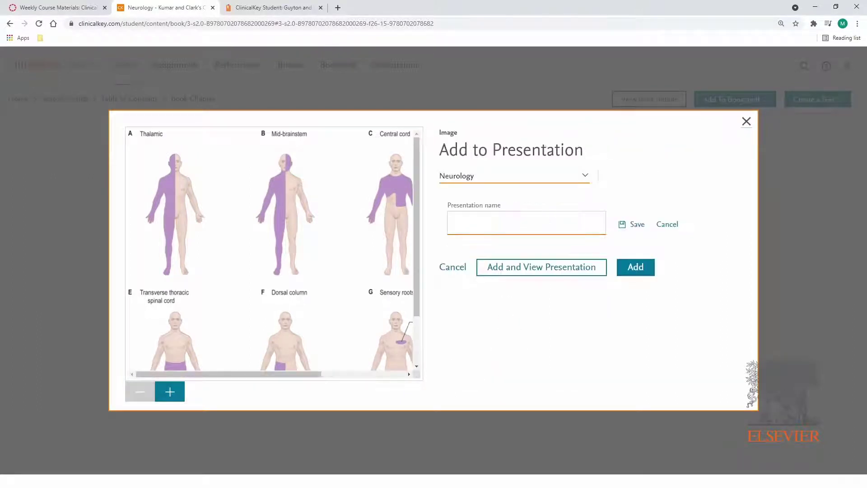
{"action": "type", "text": "Sensory Pathways"}
{"action": "left_click", "coordinate": [639, 226]}
{"action": "left_click", "coordinate": [596, 239]}
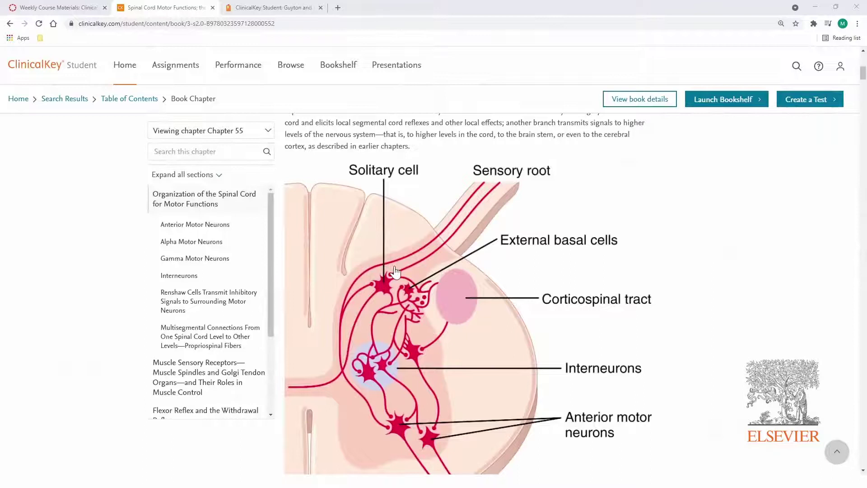
- Add the spinal cord motor functions figure to the Sensory Pathways presentation
{"action": "left_click", "coordinate": [386, 278]}
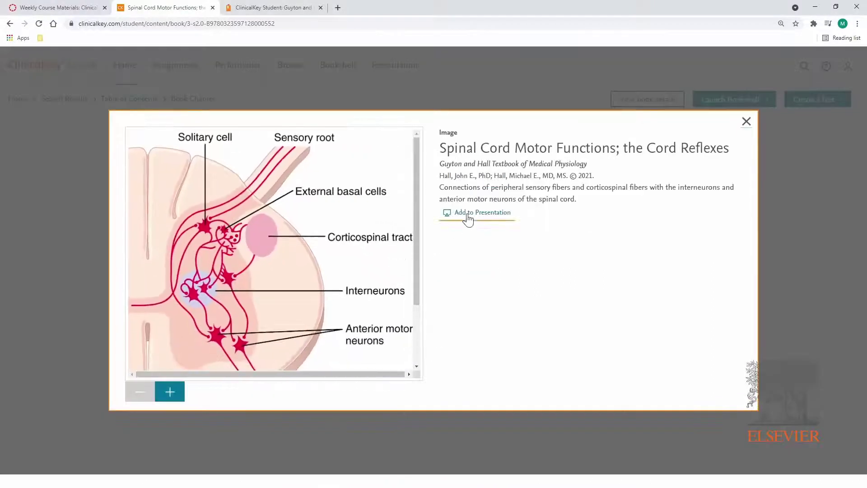
{"action": "left_click", "coordinate": [468, 219]}
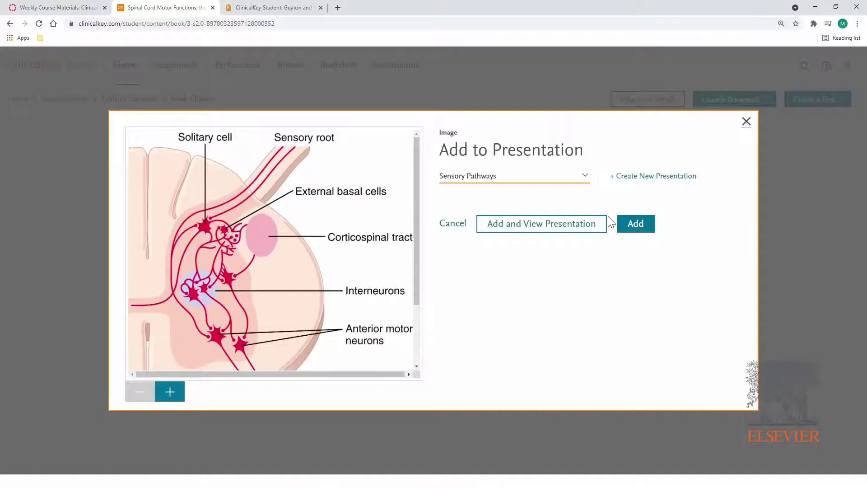
{"action": "left_click", "coordinate": [634, 223]}
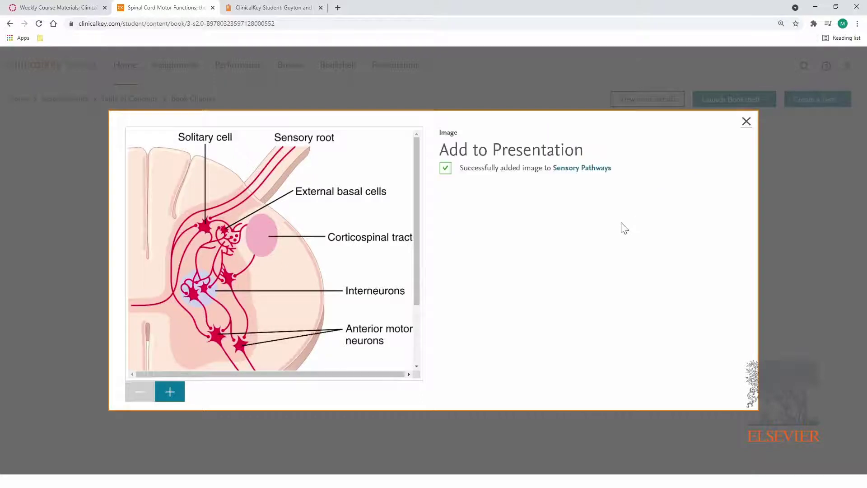
- Download the two-slide Sensory Pathways presentation as a PowerPoint file
{"action": "left_click", "coordinate": [596, 177]}
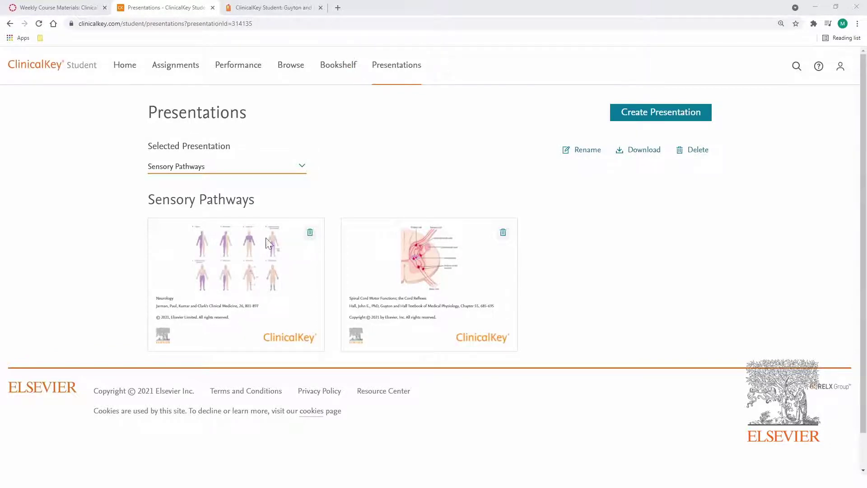
{"action": "left_click", "coordinate": [272, 168]}
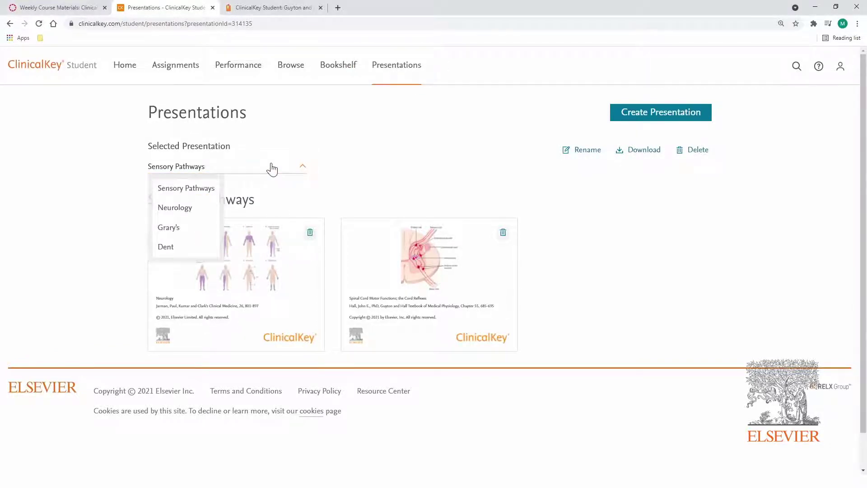
{"action": "left_click", "coordinate": [272, 167]}
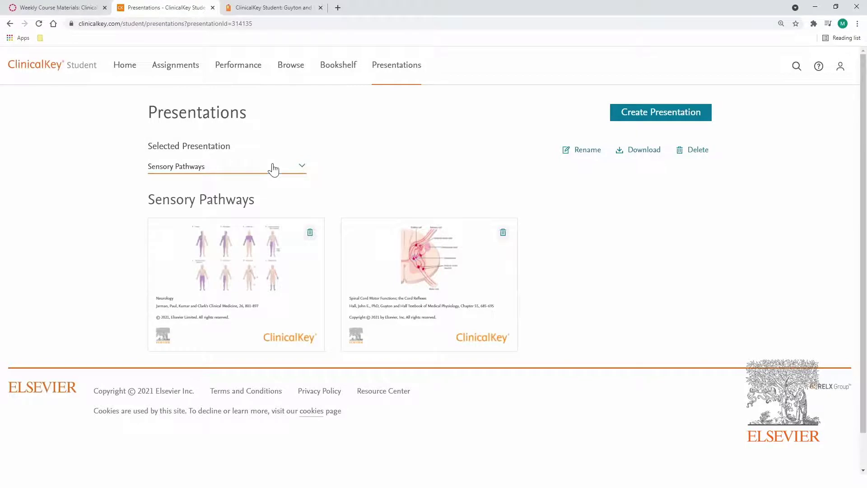
{"action": "left_click", "coordinate": [643, 150]}
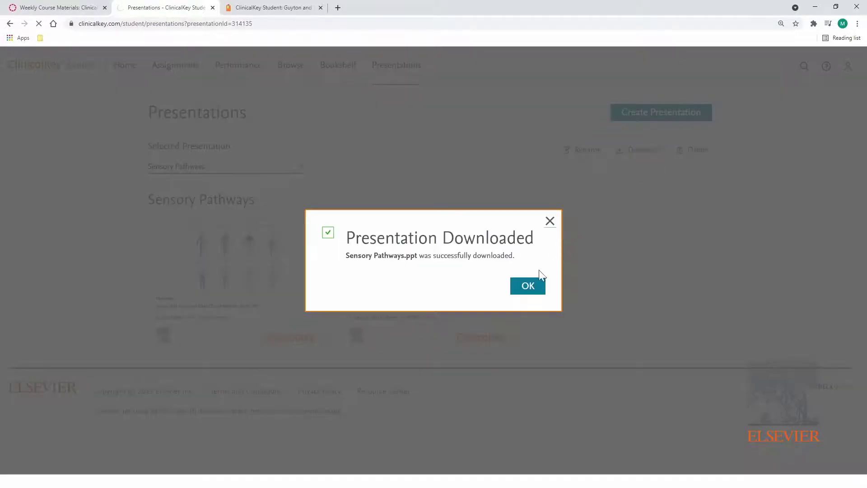
{"action": "left_click", "coordinate": [528, 285]}
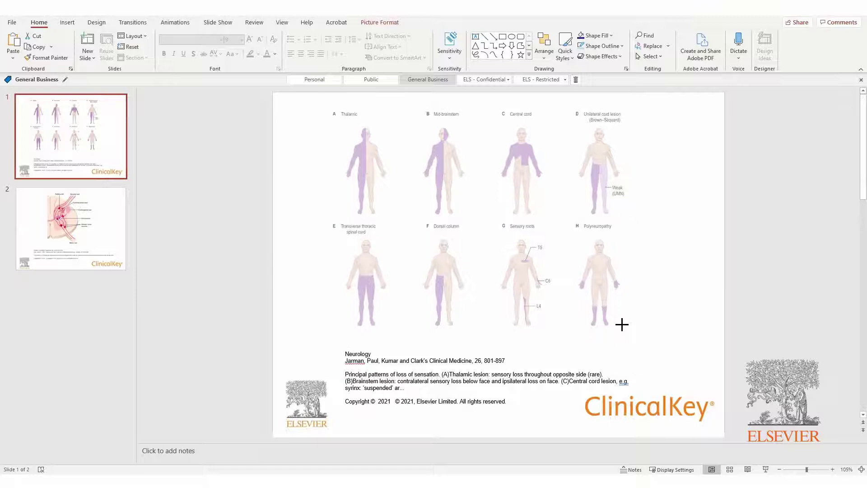
- Nudge the caption below the sensory-loss figure slightly up and right
{"action": "left_click", "coordinate": [621, 324]}
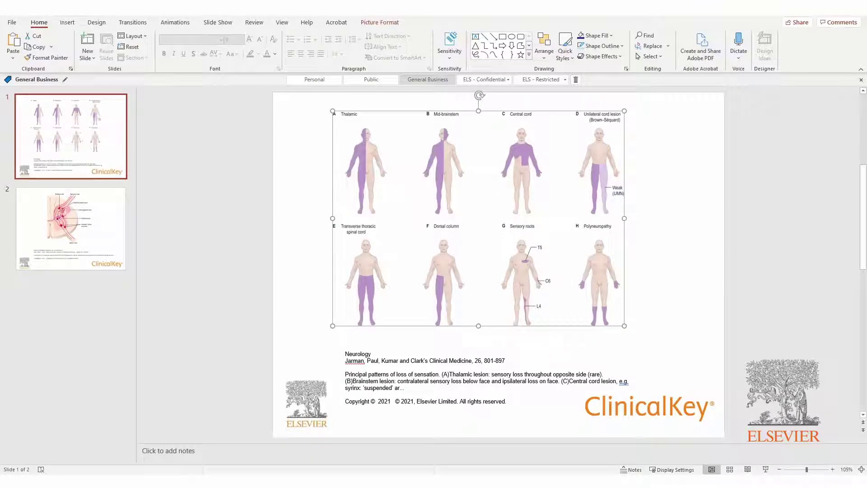
{"action": "left_click", "coordinate": [416, 351]}
{"action": "left_click_drag", "start_coordinate": [413, 351], "coordinate": [417, 346]}
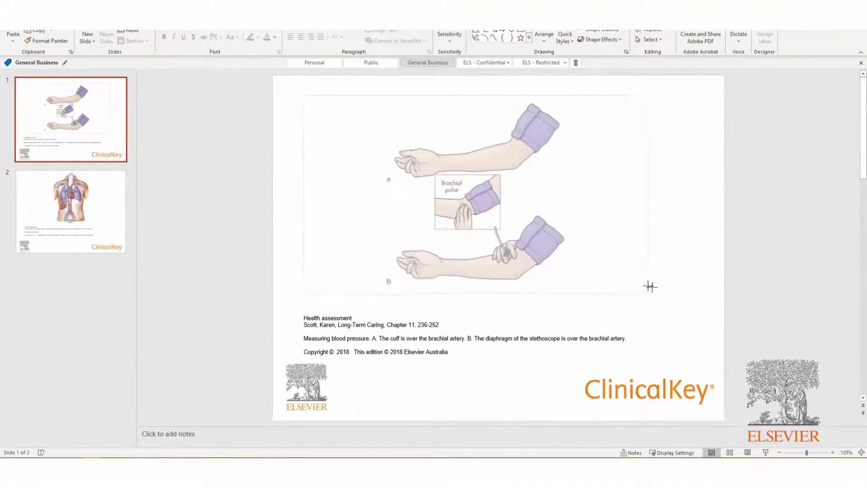
- On slide 2, move the Cardiac assessment caption right and down
{"action": "left_click", "coordinate": [650, 287]}
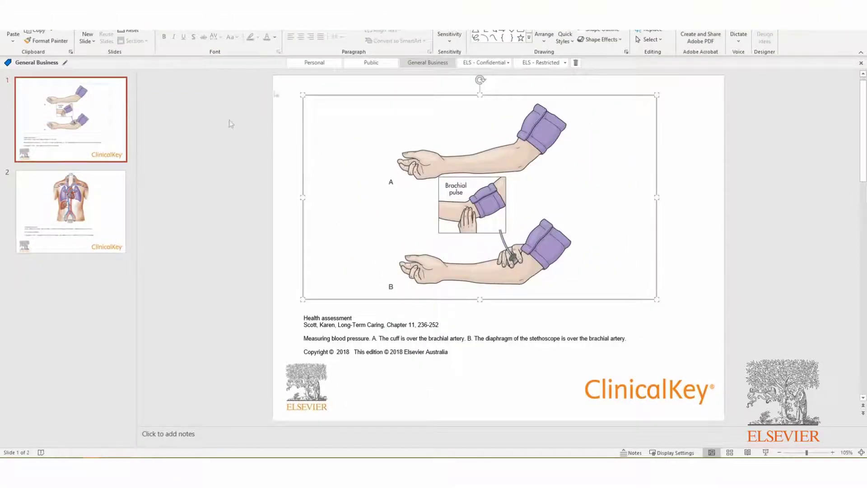
{"action": "left_click", "coordinate": [70, 212]}
{"action": "left_click", "coordinate": [326, 306]}
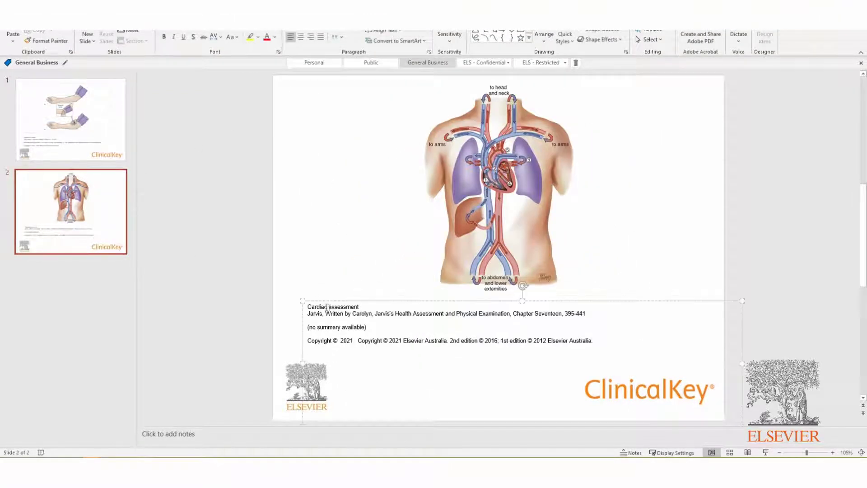
{"action": "mouse_move", "coordinate": [331, 301]}
{"action": "left_mouse_down"}
{"action": "mouse_move", "coordinate": [364, 312]}
{"action": "mouse_move", "coordinate": [358, 306]}
{"action": "left_mouse_up"}
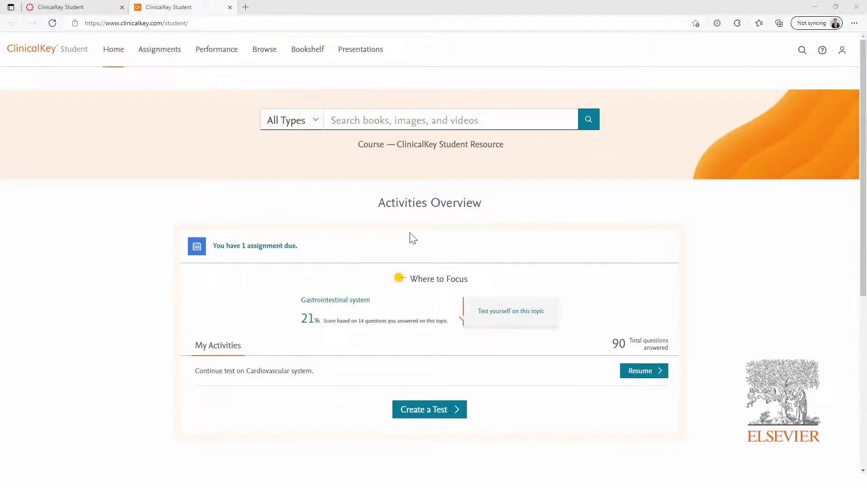
{"action": "scroll", "coordinate": [415, 177], "scroll_direction": "down", "scroll_amount": 5}
{"action": "scroll", "coordinate": [415, 177], "scroll_direction": "down", "scroll_amount": 3}
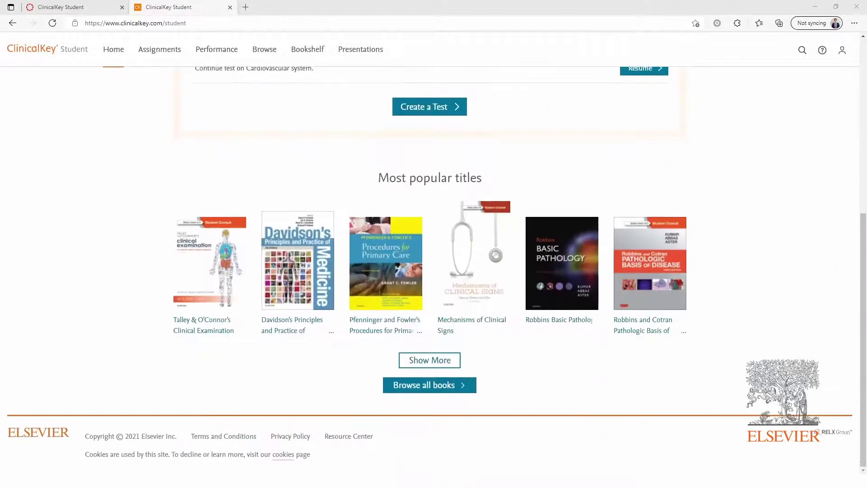
- Search 'peripheral vascular disease', show Hints and tips, and open Talley & O'Connor's Chapter 6
{"action": "left_click", "coordinate": [209, 261]}
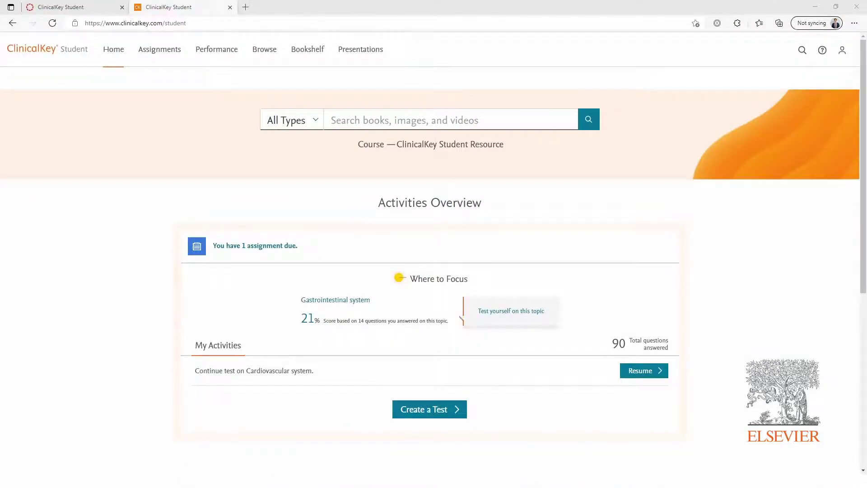
{"action": "type", "text": "per"}
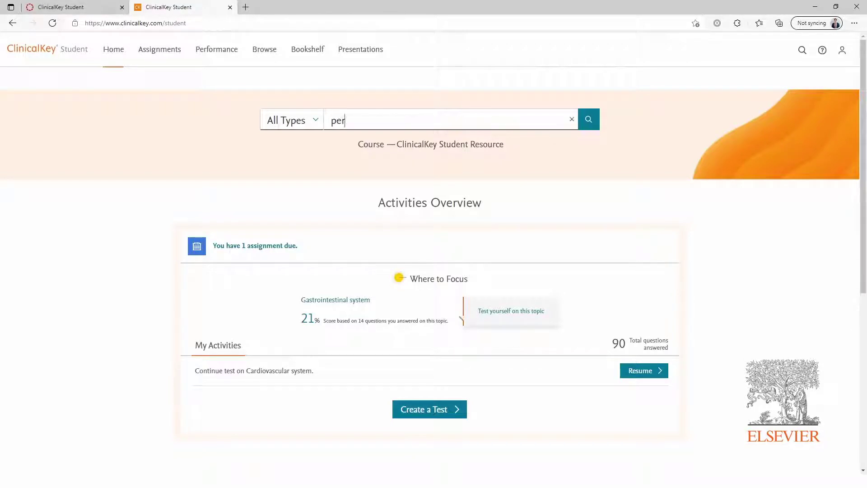
{"action": "type", "text": "ipheral vascular disease"}
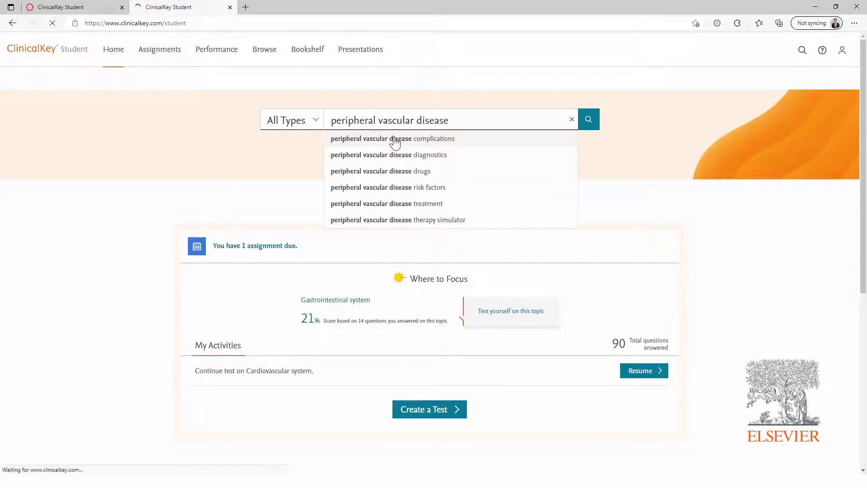
{"action": "key", "text": "Return"}
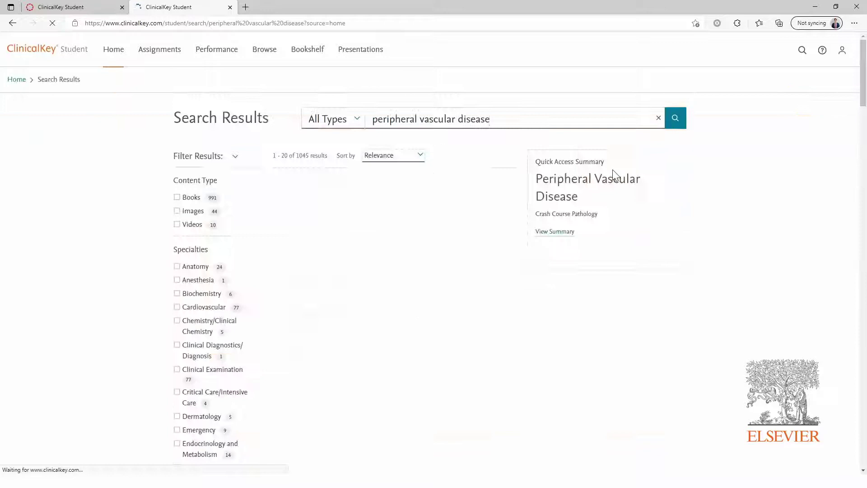
{"action": "left_click", "coordinate": [670, 266]}
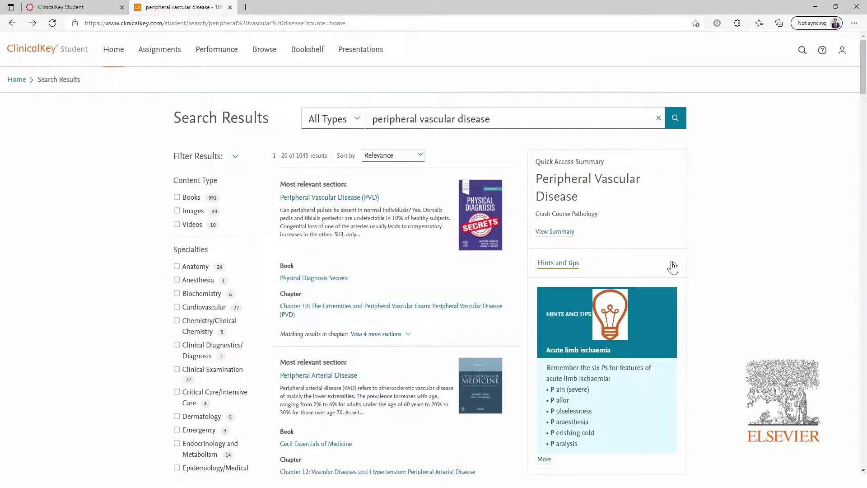
{"action": "scroll", "coordinate": [616, 264], "scroll_direction": "down", "scroll_amount": 2}
{"action": "scroll", "coordinate": [615, 265], "scroll_direction": "down", "scroll_amount": 2}
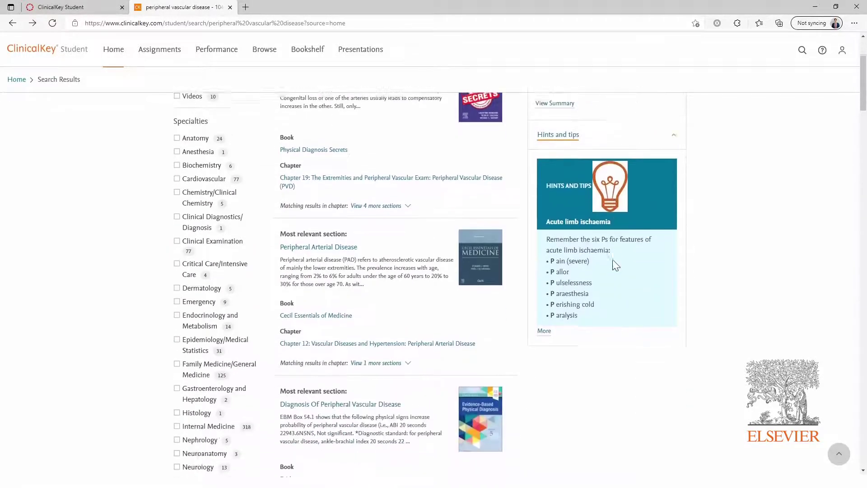
{"action": "scroll", "coordinate": [616, 264], "scroll_direction": "down", "scroll_amount": 2}
{"action": "scroll", "coordinate": [616, 264], "scroll_direction": "down", "scroll_amount": 3}
{"action": "scroll", "coordinate": [616, 264], "scroll_direction": "down", "scroll_amount": 2}
{"action": "scroll", "coordinate": [615, 264], "scroll_direction": "down", "scroll_amount": 3}
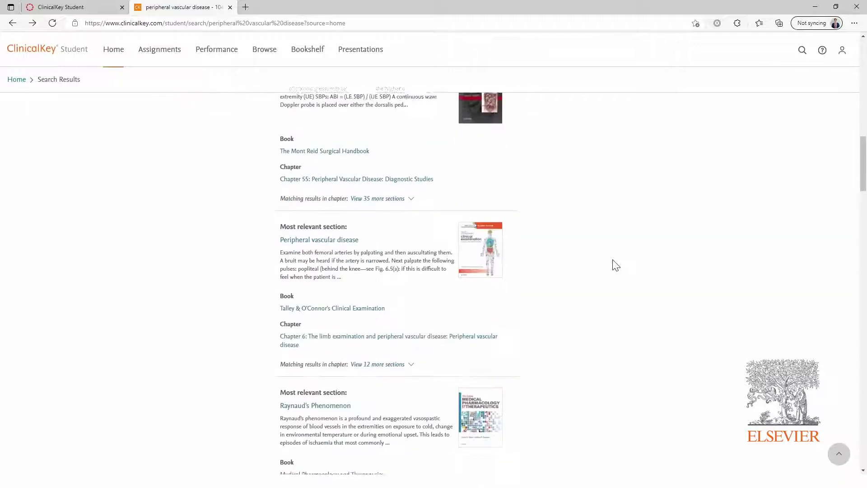
{"action": "left_click", "coordinate": [434, 327]}
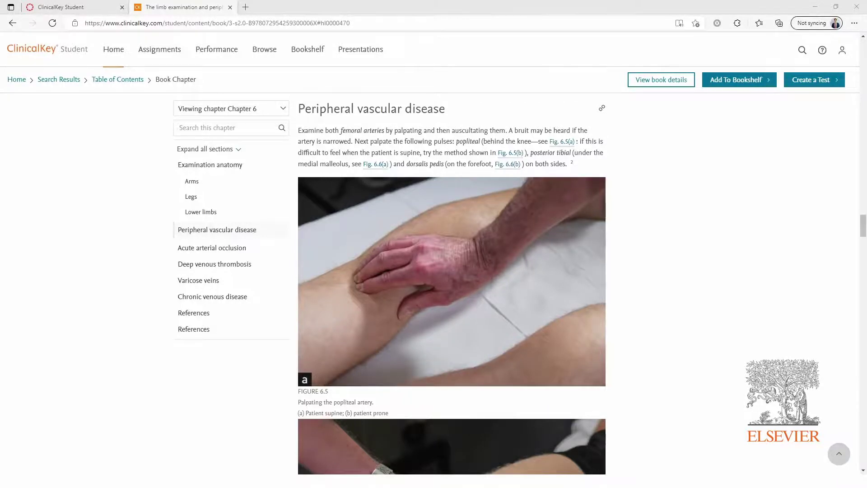
{"action": "scroll", "coordinate": [419, 284], "scroll_direction": "down", "scroll_amount": 2}
{"action": "scroll", "coordinate": [418, 285], "scroll_direction": "down", "scroll_amount": 3}
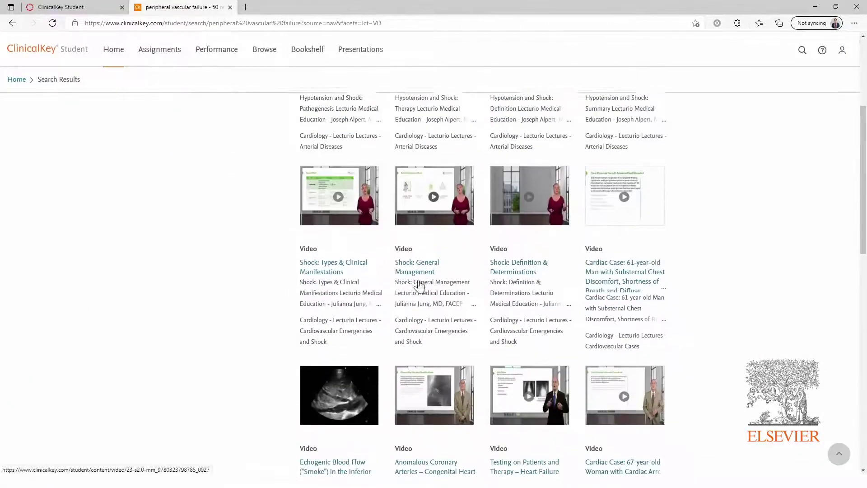
{"action": "scroll", "coordinate": [417, 285], "scroll_direction": "down", "scroll_amount": 2}
{"action": "scroll", "coordinate": [418, 285], "scroll_direction": "down", "scroll_amount": 2}
{"action": "scroll", "coordinate": [418, 285], "scroll_direction": "down", "scroll_amount": 2}
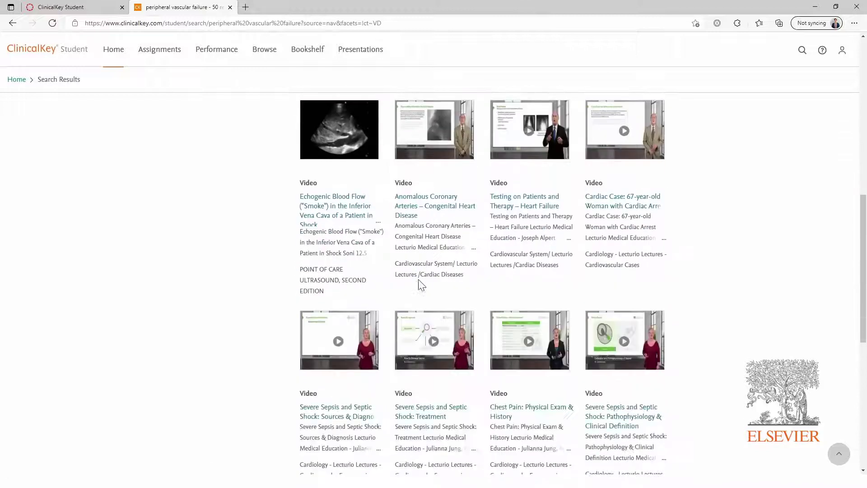
- Play the 'Severe Sepsis and Septic Shock: Treatment' video from the video results
{"action": "left_click", "coordinate": [423, 417]}
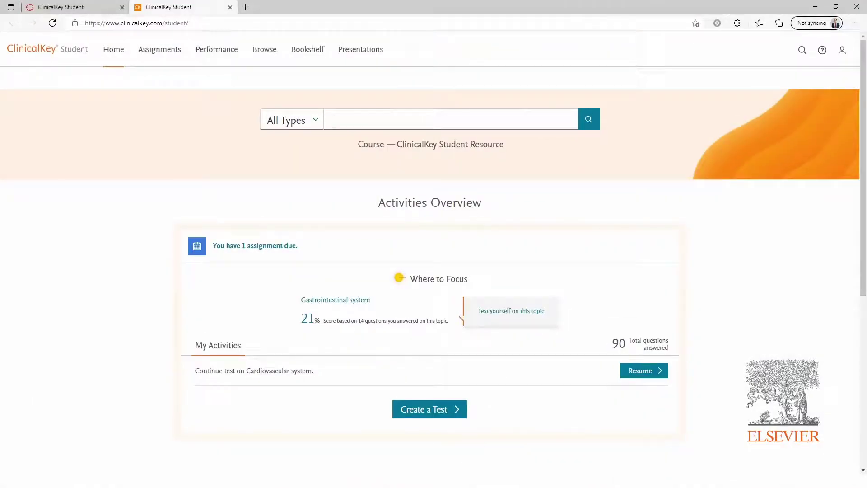
{"action": "type", "text": "ey"}
- Open the Chapter 12 respiratory summary of Talley & O'Connor's and add the book to the bookshelf
{"action": "left_click", "coordinate": [376, 140]}
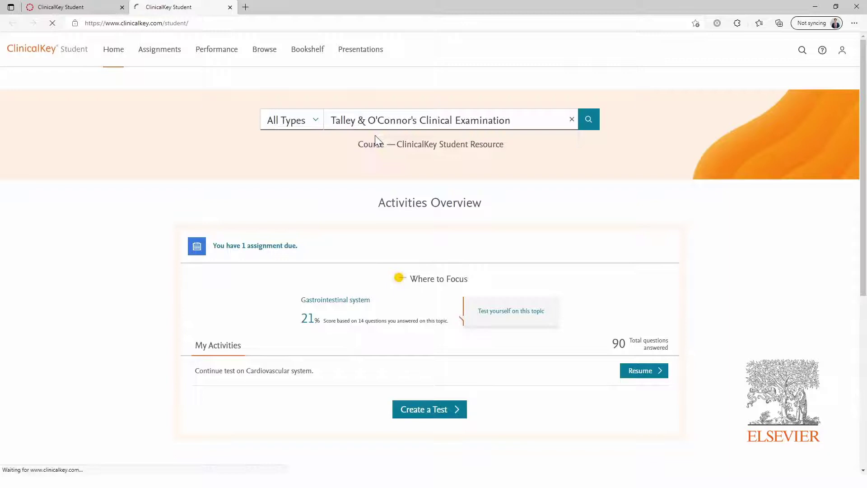
{"action": "left_click", "coordinate": [306, 187]}
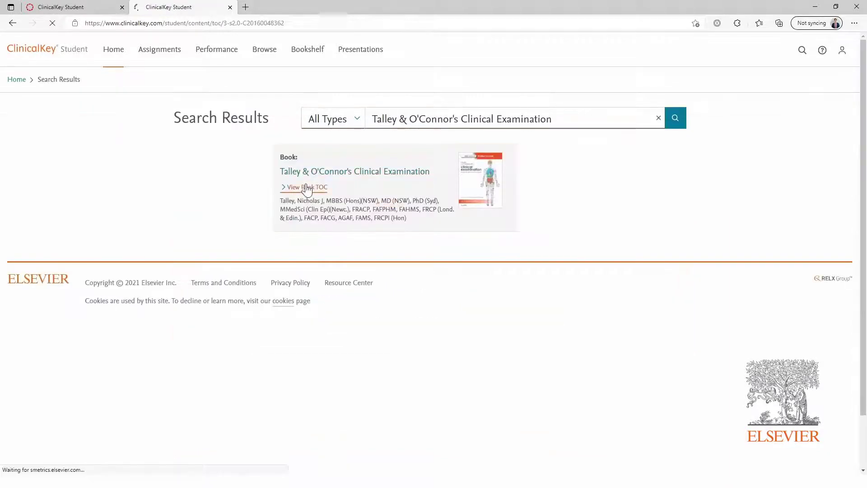
{"action": "left_click", "coordinate": [416, 244]}
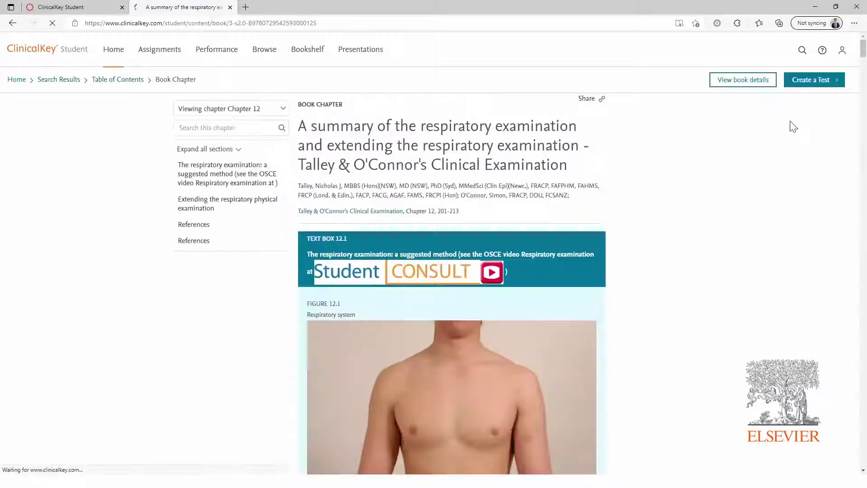
{"action": "left_click", "coordinate": [742, 82]}
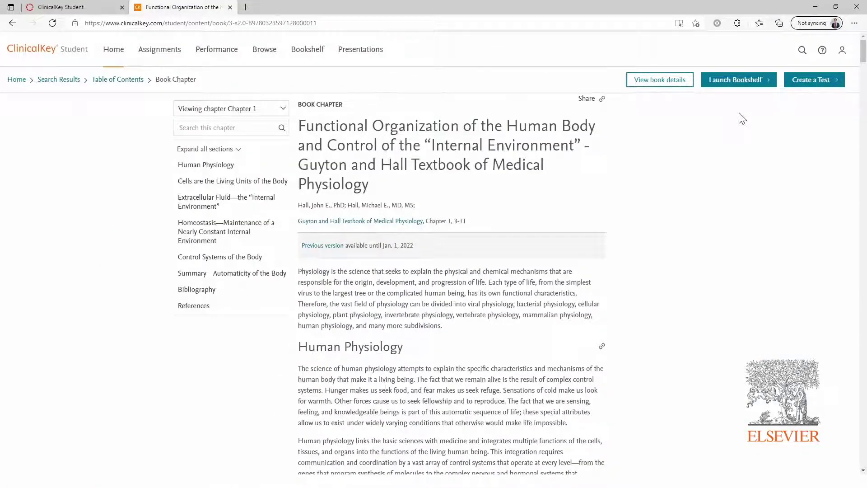
- Launch Clinical Examination in Bookshelf and jump to Presenting symptoms on page 163
{"action": "left_click", "coordinate": [739, 79]}
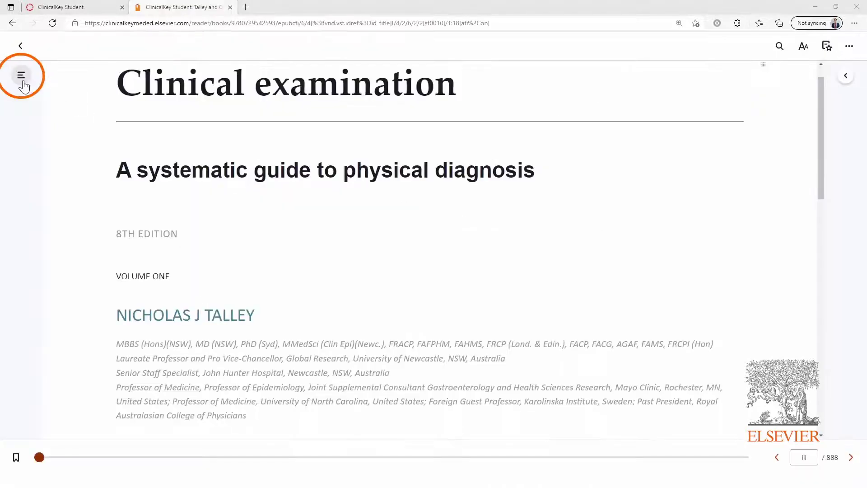
{"action": "left_click", "coordinate": [20, 76]}
{"action": "scroll", "coordinate": [105, 277], "scroll_direction": "down", "scroll_amount": 3}
{"action": "scroll", "coordinate": [105, 278], "scroll_direction": "down", "scroll_amount": 3}
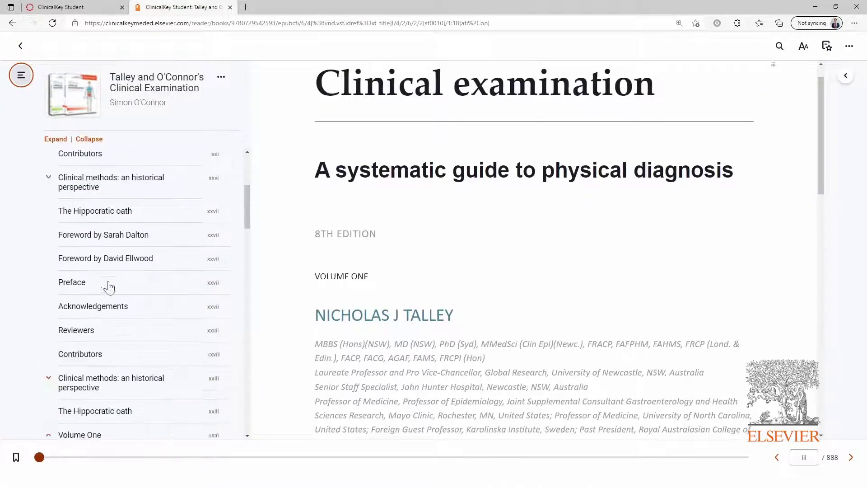
{"action": "scroll", "coordinate": [105, 279], "scroll_direction": "down", "scroll_amount": 3}
{"action": "scroll", "coordinate": [107, 282], "scroll_direction": "down", "scroll_amount": 2}
{"action": "scroll", "coordinate": [109, 285], "scroll_direction": "down", "scroll_amount": 3}
{"action": "scroll", "coordinate": [108, 285], "scroll_direction": "down", "scroll_amount": 3}
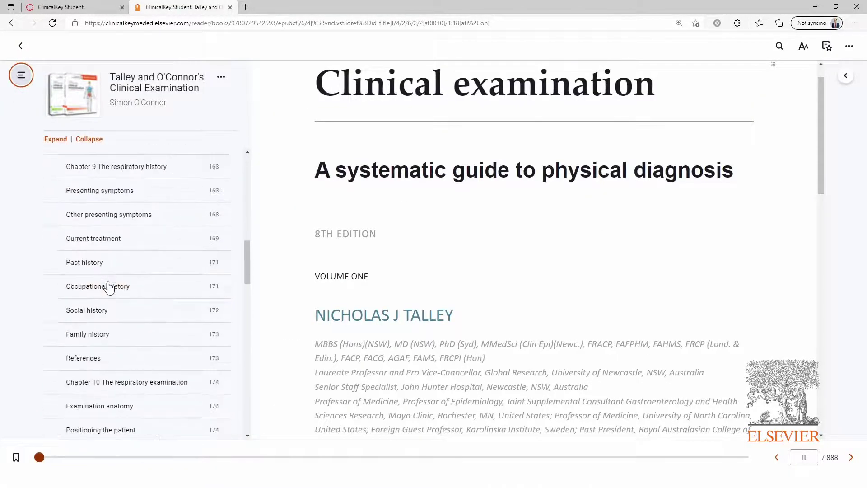
{"action": "left_click", "coordinate": [129, 190]}
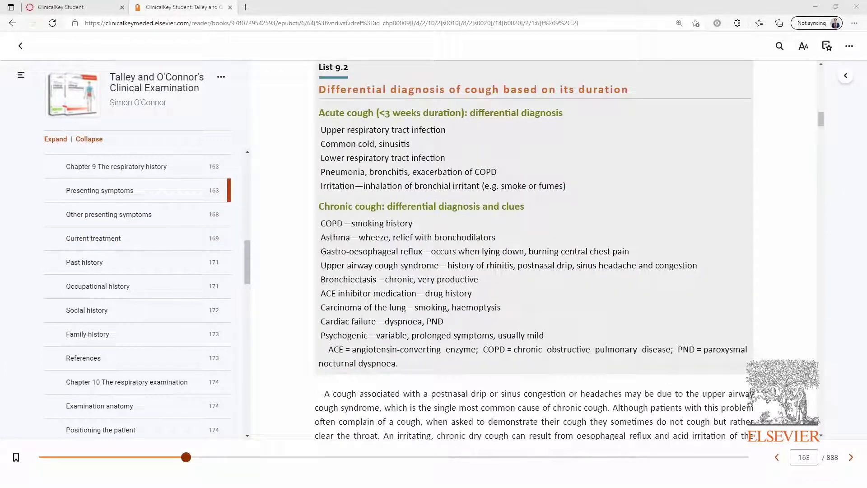
- Highlight the five acute cough causes and paste the list heading as the attached note
{"action": "left_click_drag", "start_coordinate": [320, 129], "coordinate": [566, 185]}
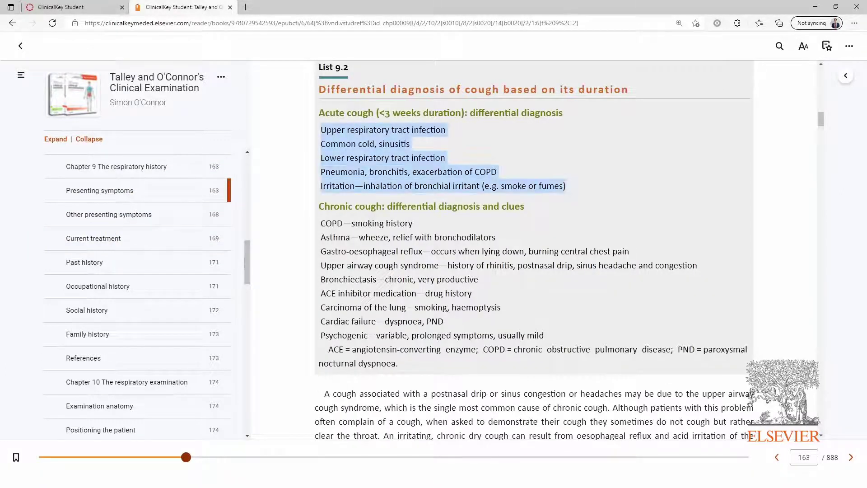
{"action": "right_click", "coordinate": [582, 194]}
{"action": "left_click", "coordinate": [606, 234]}
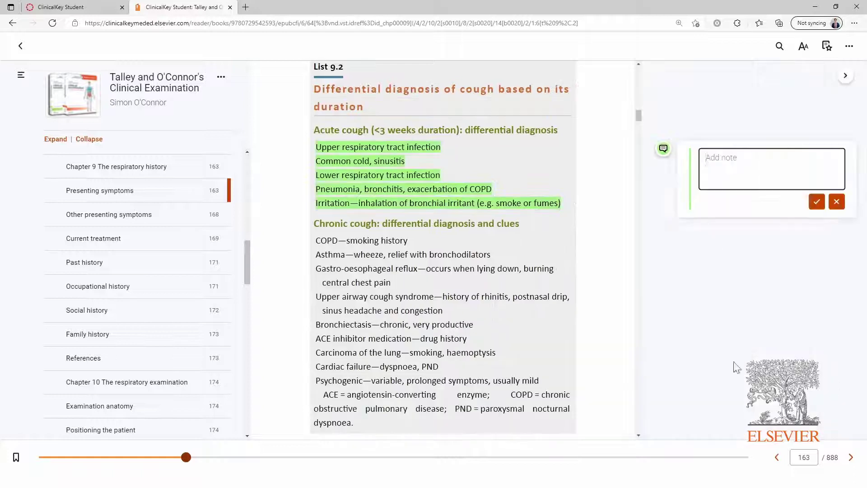
{"action": "key", "text": "ctrl+v"}
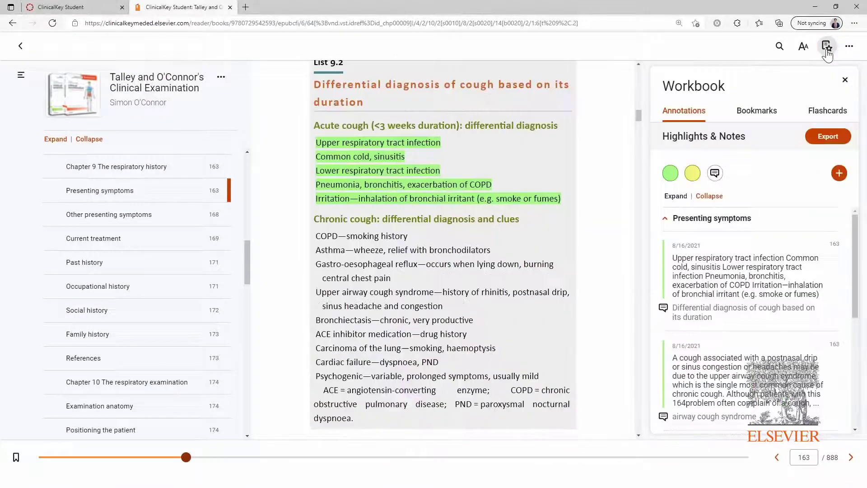
- In Reader Preferences' Sharing settings, copy the public highlighter share link
{"action": "left_click", "coordinate": [839, 174]}
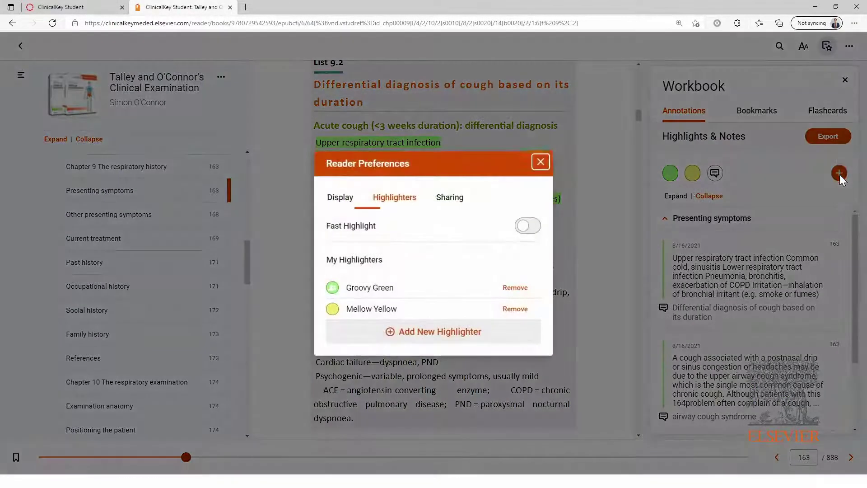
{"action": "left_click", "coordinate": [449, 198]}
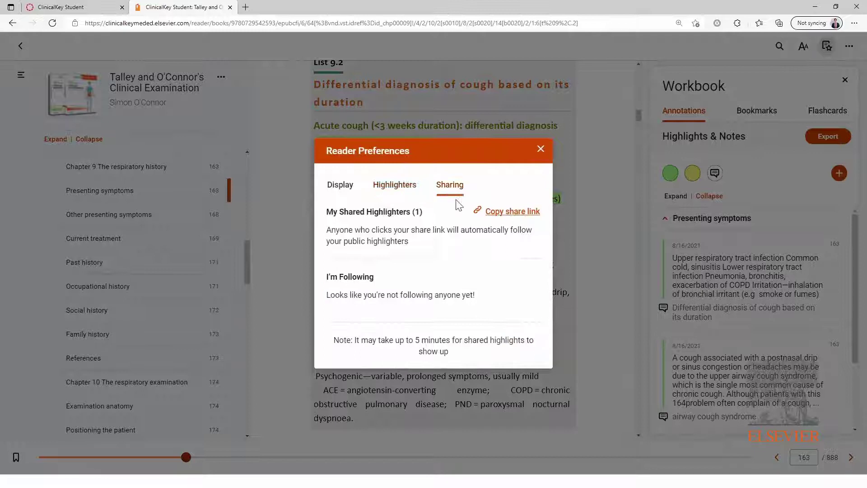
{"action": "left_click", "coordinate": [505, 212]}
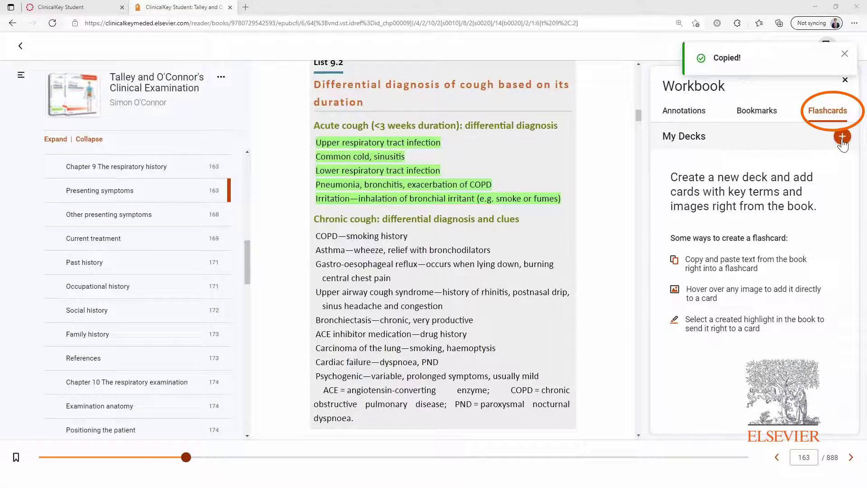
- Create the Respiratory Deck and save an Acute Cough card with the pasted acute cough causes
{"action": "left_click", "coordinate": [842, 136]}
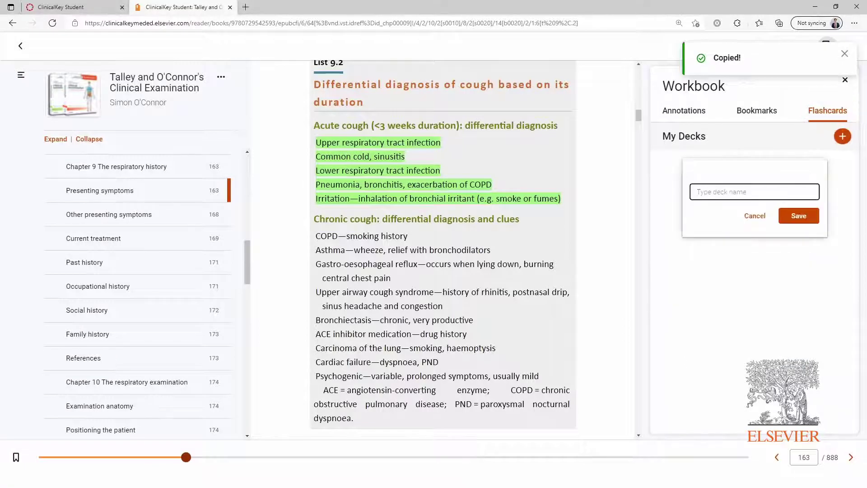
{"action": "type", "text": "Respiratory Deck"}
{"action": "left_click", "coordinate": [802, 216]}
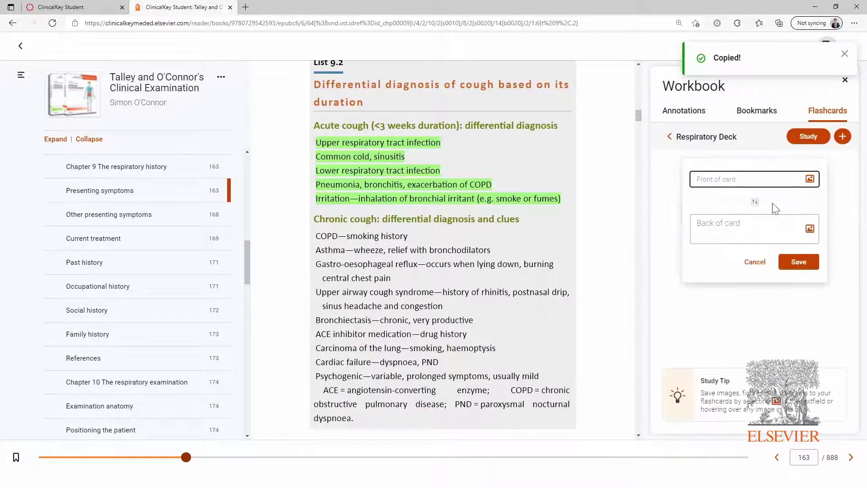
{"action": "type", "text": "Acute Cough"}
{"action": "left_click", "coordinate": [745, 228]}
{"action": "key", "text": "ctrl+v"}
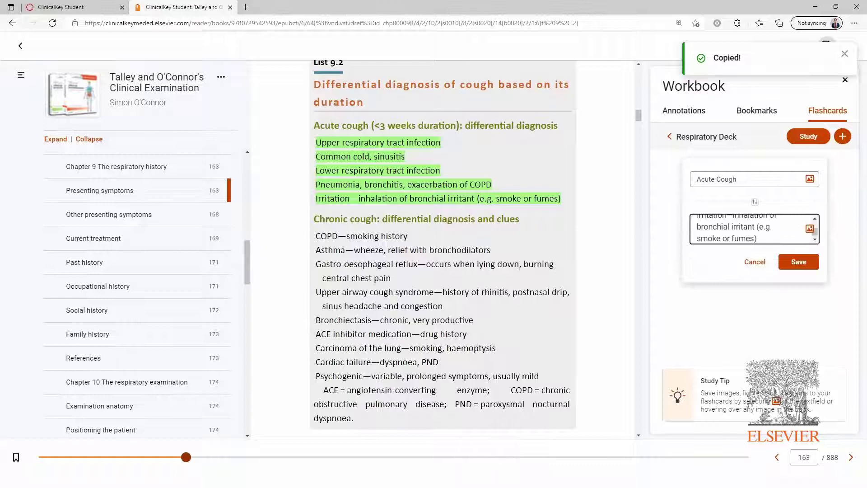
{"action": "left_click", "coordinate": [799, 261]}
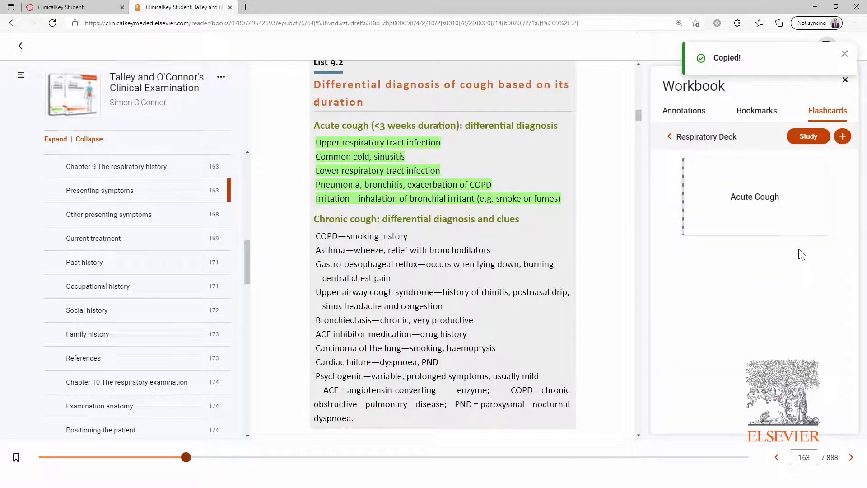
- Flip the Acute Cough card to check both sides, then close the workbook
{"action": "left_click", "coordinate": [755, 196]}
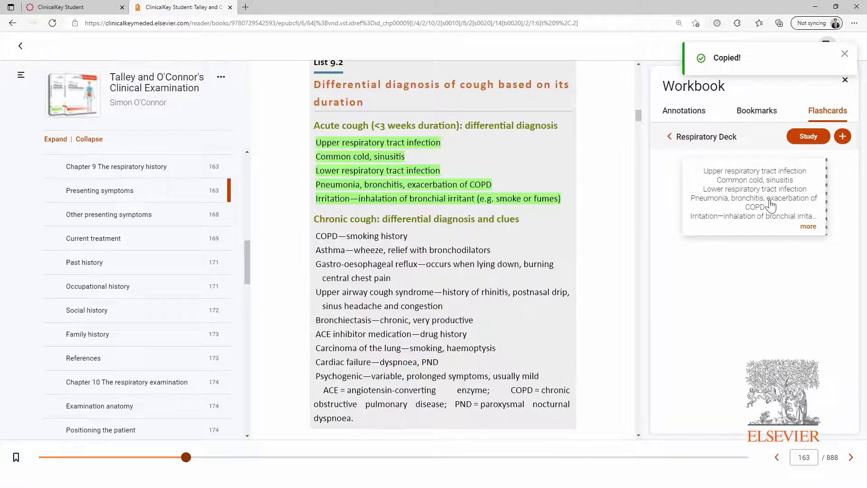
{"action": "left_click", "coordinate": [771, 205]}
{"action": "left_click", "coordinate": [845, 80]}
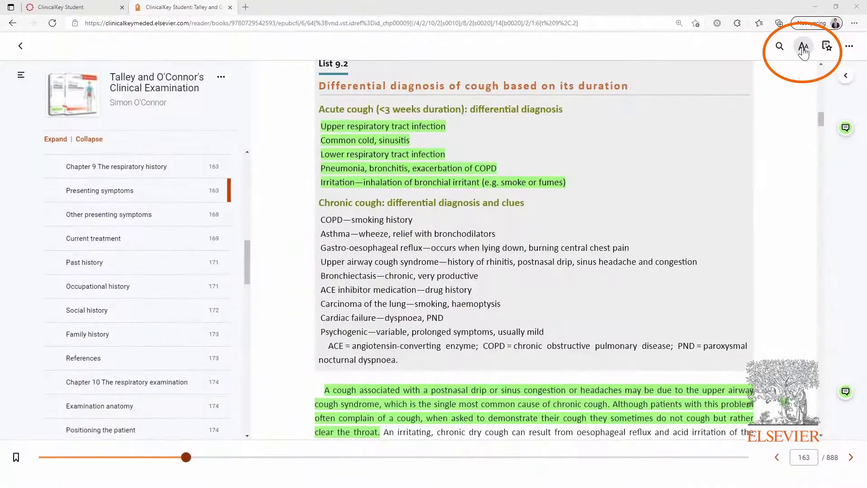
- Switch the reader's book text font to OpenDyslexic
{"action": "left_click", "coordinate": [804, 47]}
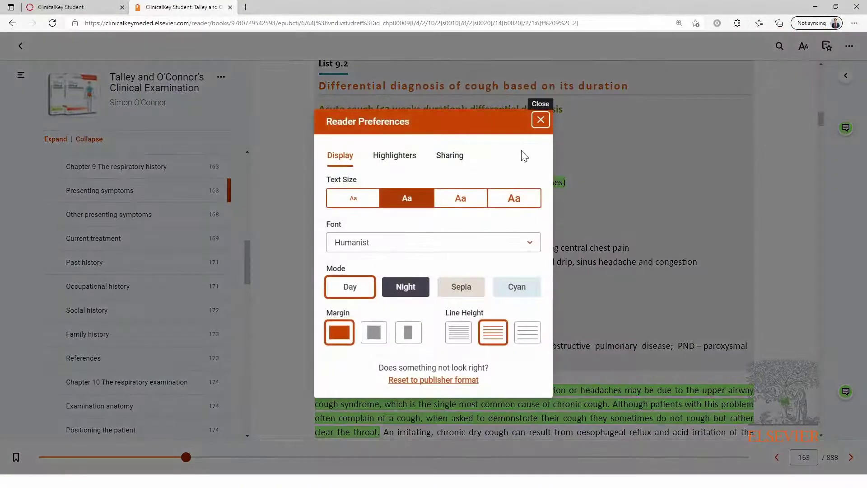
{"action": "left_click", "coordinate": [444, 242]}
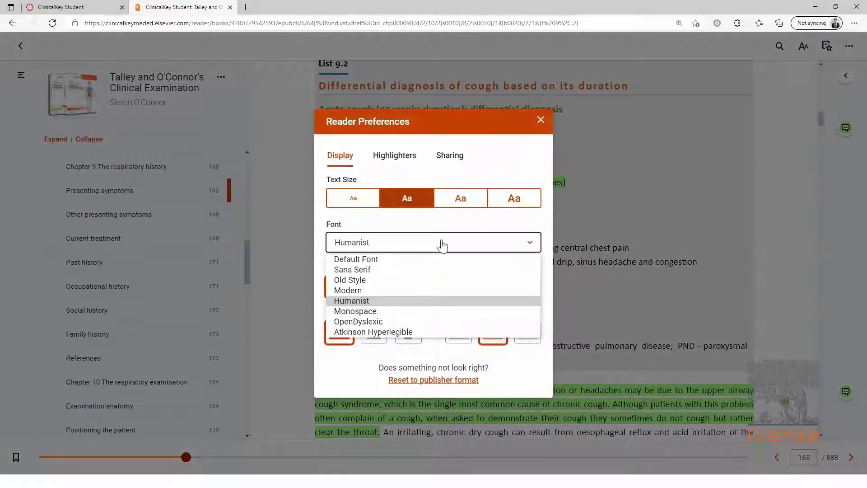
{"action": "left_click", "coordinate": [392, 322]}
{"action": "left_click", "coordinate": [541, 119]}
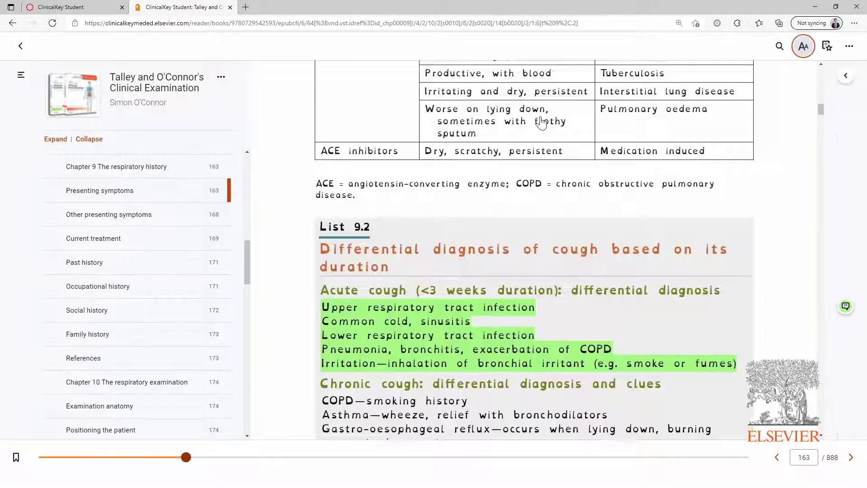
{"action": "scroll", "coordinate": [541, 120], "scroll_direction": "down", "scroll_amount": 3}
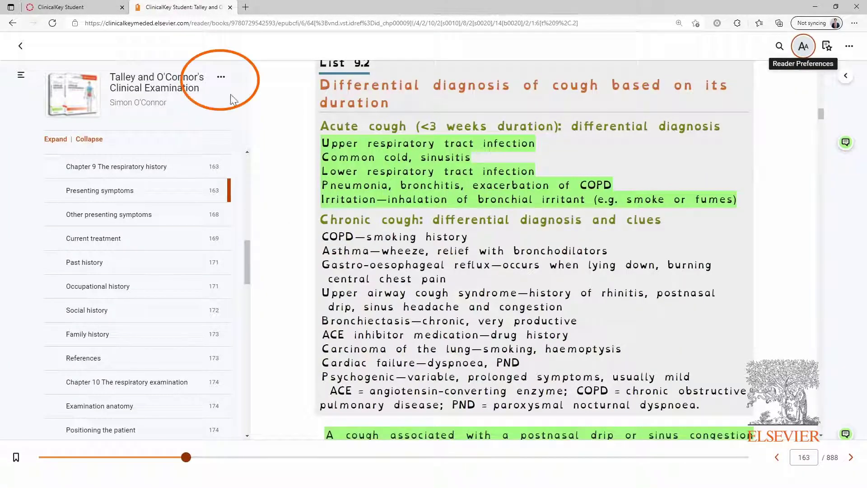
- Copy the book's citation in APA style
{"action": "left_click", "coordinate": [221, 78]}
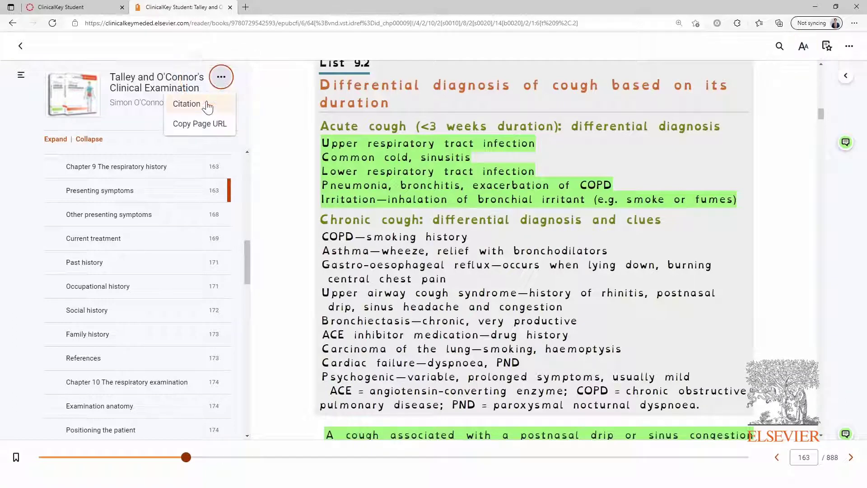
{"action": "left_click", "coordinate": [187, 104]}
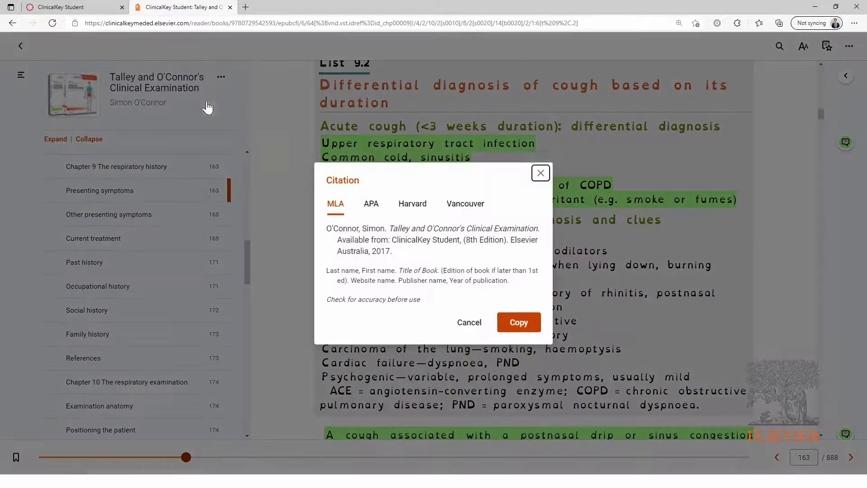
{"action": "left_click", "coordinate": [371, 198]}
{"action": "left_click", "coordinate": [519, 329]}
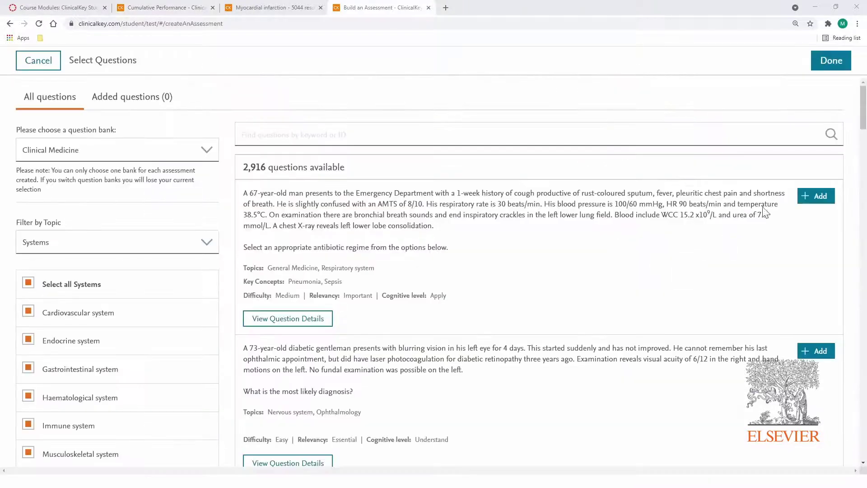
- Add the pneumonia antibiotic question and the diabetic vision-loss question to the assessment
{"action": "left_click", "coordinate": [816, 196]}
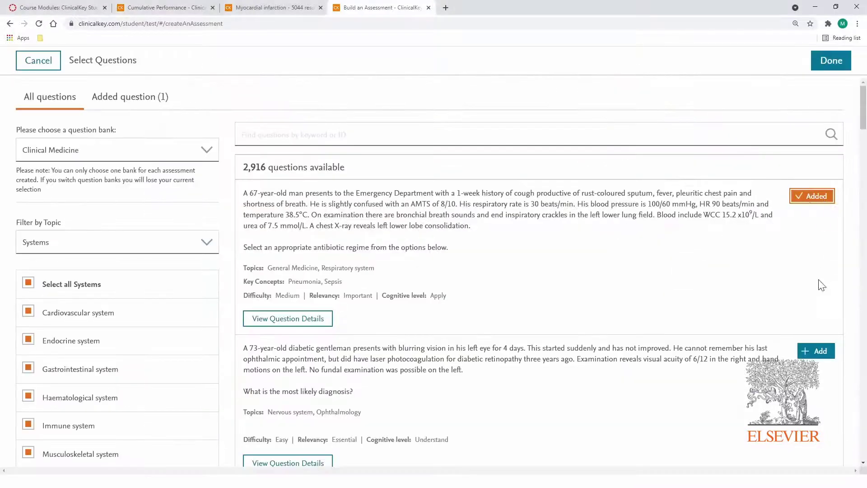
{"action": "left_click", "coordinate": [816, 351]}
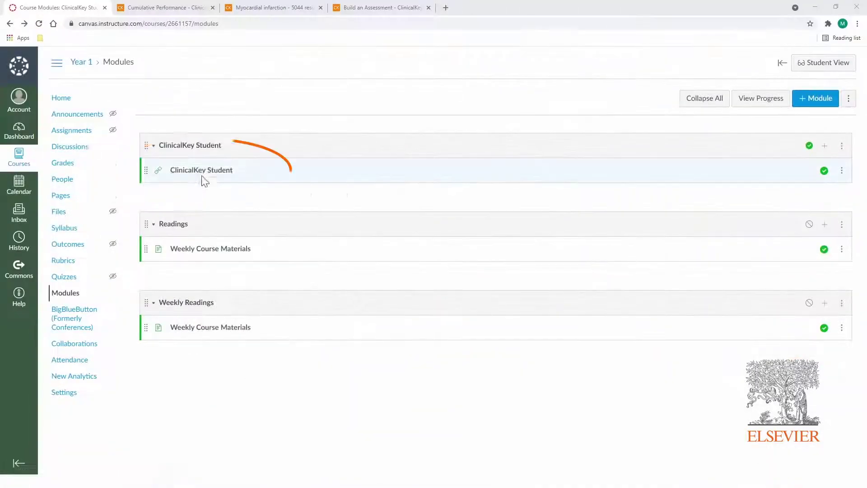
- Open the ClinicalKey Student module item and load ClinicalKey Student in a new window
{"action": "left_click", "coordinate": [201, 171]}
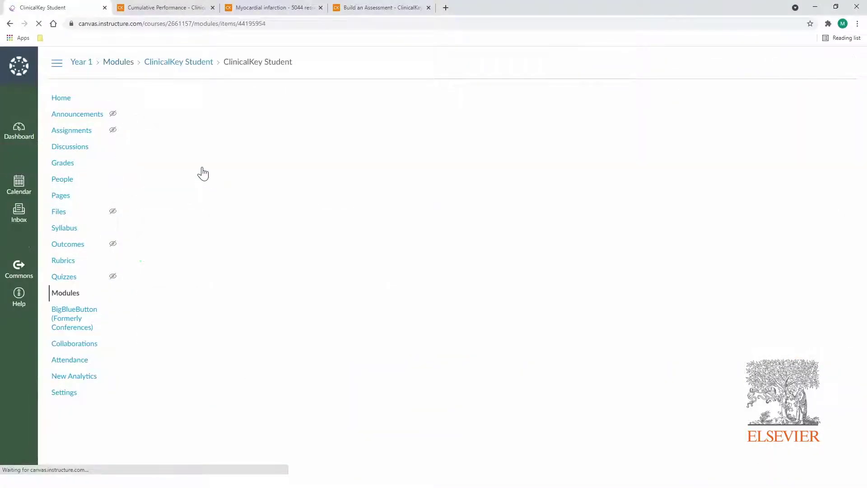
{"action": "left_click", "coordinate": [209, 102]}
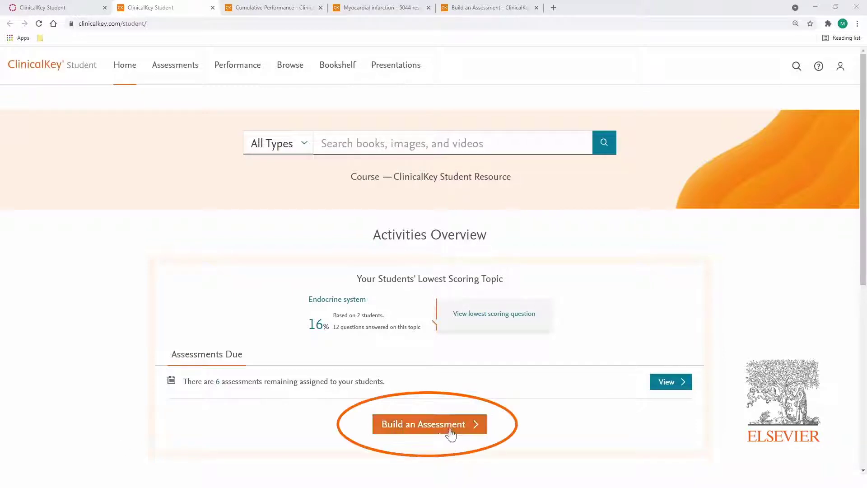
- Start the 'Cardiovascular 1' assessment and filter its questions to the Cardiovascular system topic
{"action": "left_click", "coordinate": [444, 425]}
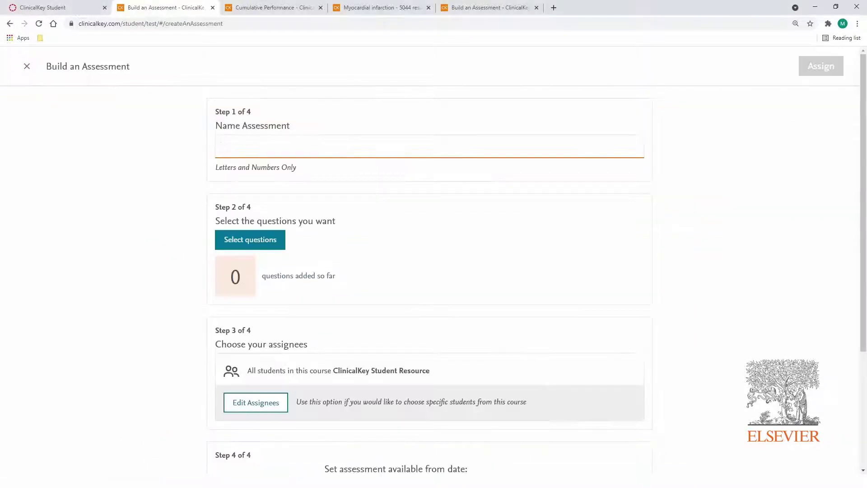
{"action": "type", "text": "Cardiovascular 1"}
{"action": "left_click", "coordinate": [252, 240]}
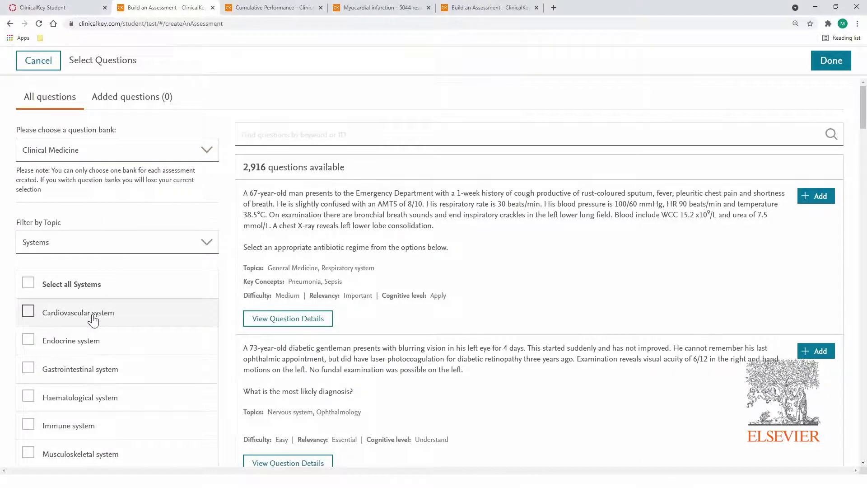
{"action": "left_click", "coordinate": [28, 311]}
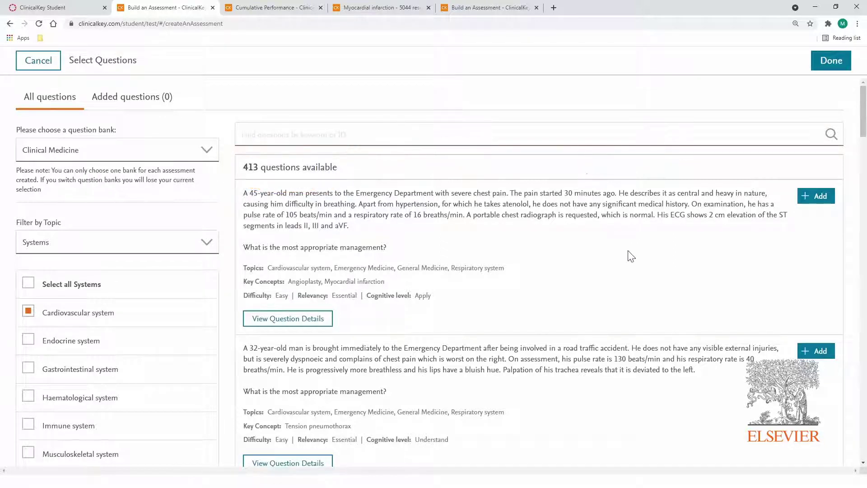
{"action": "scroll", "coordinate": [630, 257], "scroll_direction": "down", "scroll_amount": 1}
{"action": "scroll", "coordinate": [631, 257], "scroll_direction": "down", "scroll_amount": 1}
{"action": "scroll", "coordinate": [630, 256], "scroll_direction": "down", "scroll_amount": 1}
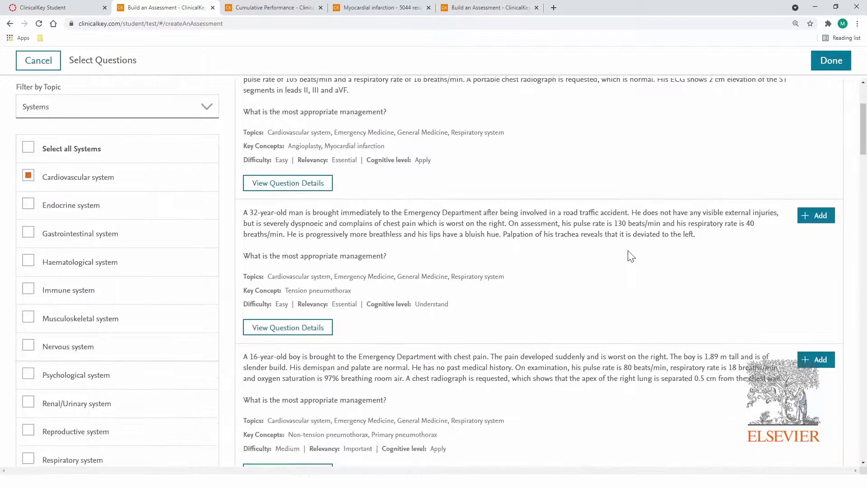
{"action": "scroll", "coordinate": [629, 256], "scroll_direction": "down", "scroll_amount": 1}
{"action": "scroll", "coordinate": [631, 256], "scroll_direction": "down", "scroll_amount": 1}
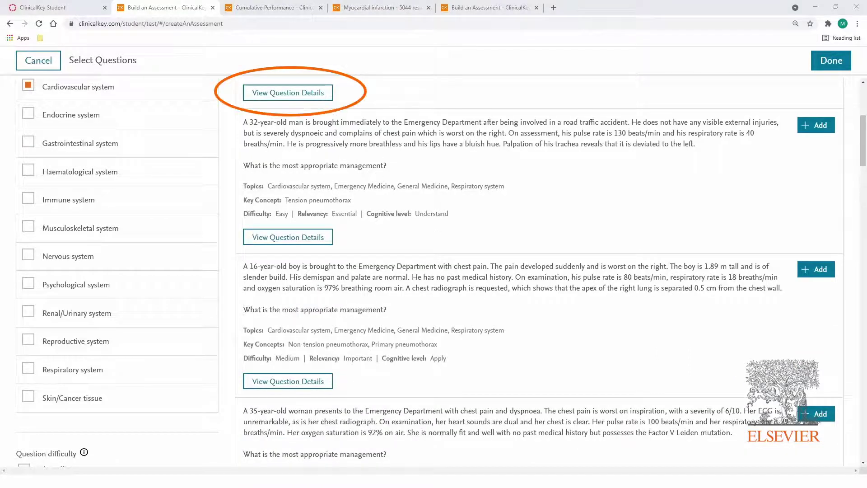
{"action": "left_click", "coordinate": [306, 95]}
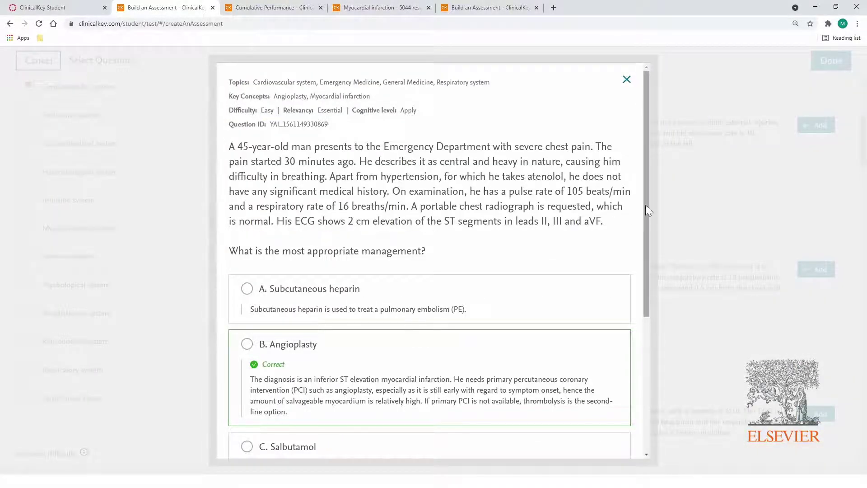
{"action": "left_click_drag", "start_coordinate": [649, 204], "coordinate": [638, 338]}
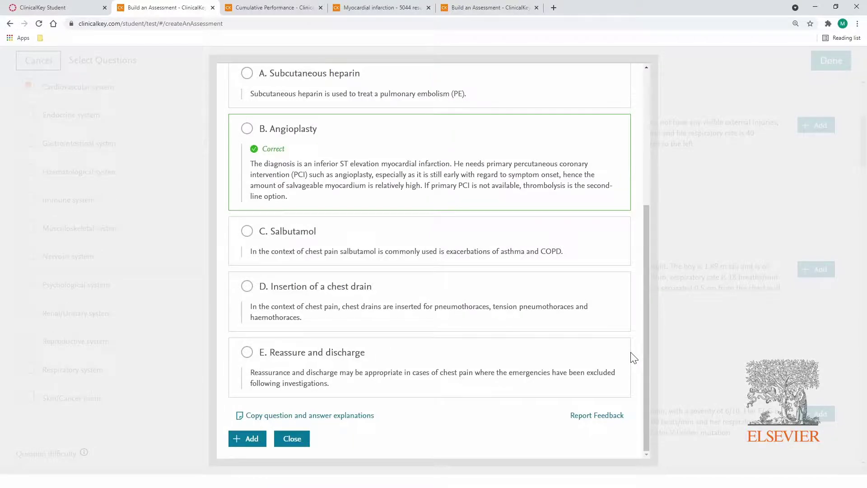
{"action": "key", "text": "Escape"}
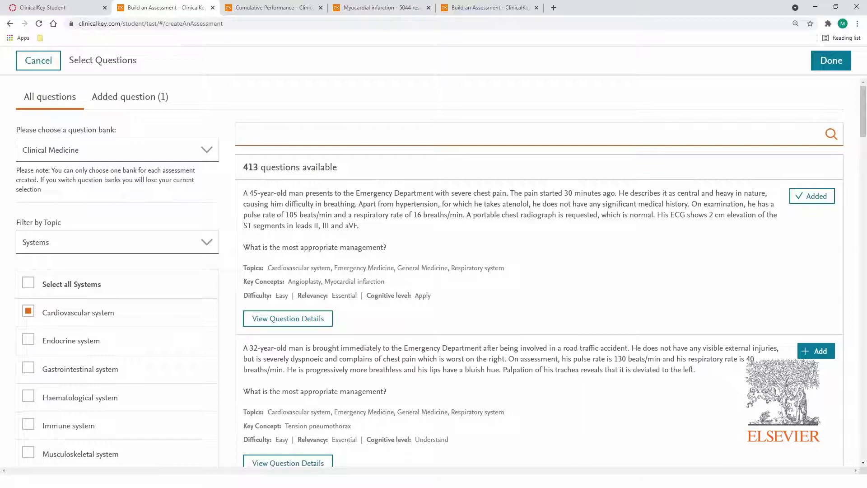
{"action": "type", "text": "Myocardial Infarction"}
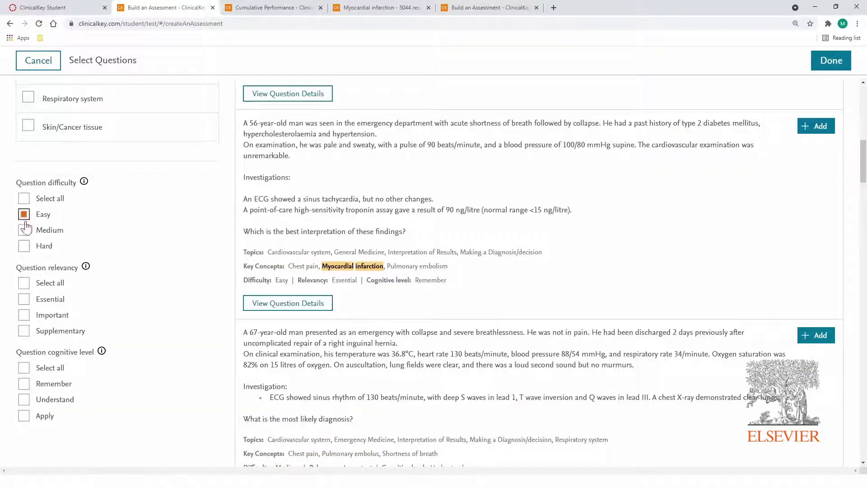
- Filter to Easy, Essential questions, add the ECG chest pain question, and view the added questions
{"action": "left_click", "coordinate": [23, 215]}
{"action": "left_click", "coordinate": [24, 299]}
{"action": "left_click", "coordinate": [24, 367]}
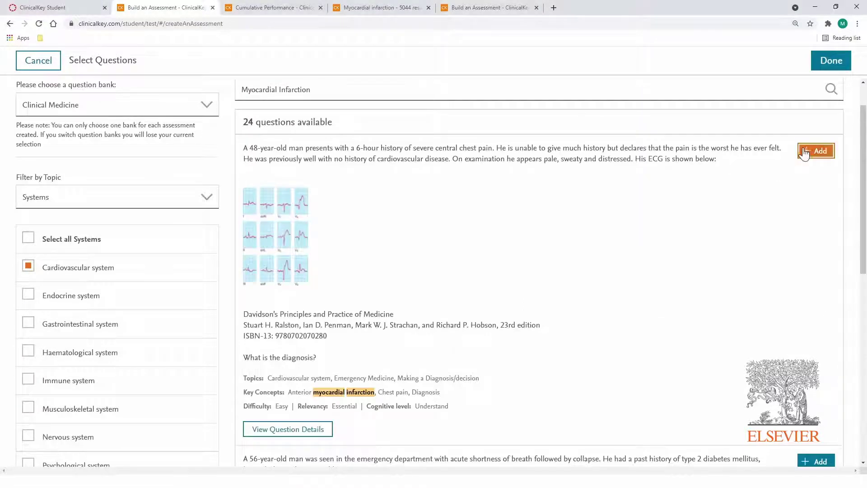
{"action": "left_click", "coordinate": [805, 153]}
{"action": "scroll", "coordinate": [803, 264], "scroll_direction": "up", "scroll_amount": 3}
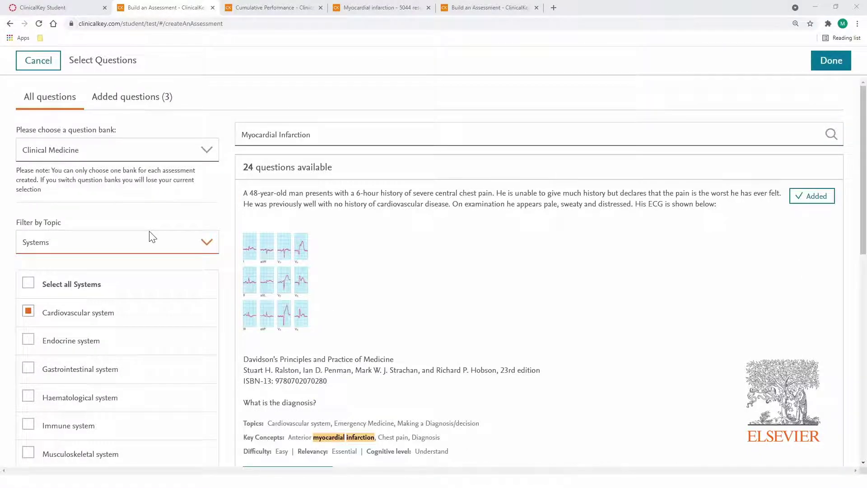
{"action": "left_click", "coordinate": [132, 96]}
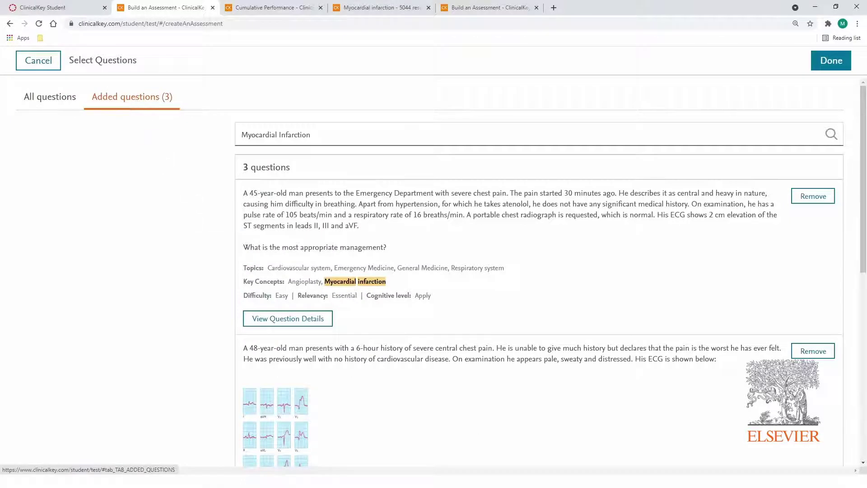
{"action": "scroll", "coordinate": [342, 214], "scroll_direction": "down", "scroll_amount": 5}
{"action": "scroll", "coordinate": [343, 214], "scroll_direction": "down", "scroll_amount": 3}
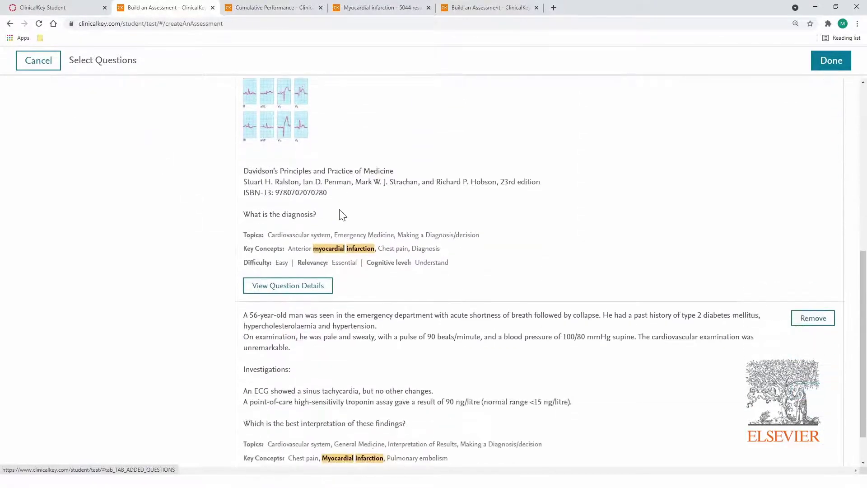
{"action": "scroll", "coordinate": [342, 215], "scroll_direction": "down", "scroll_amount": 1}
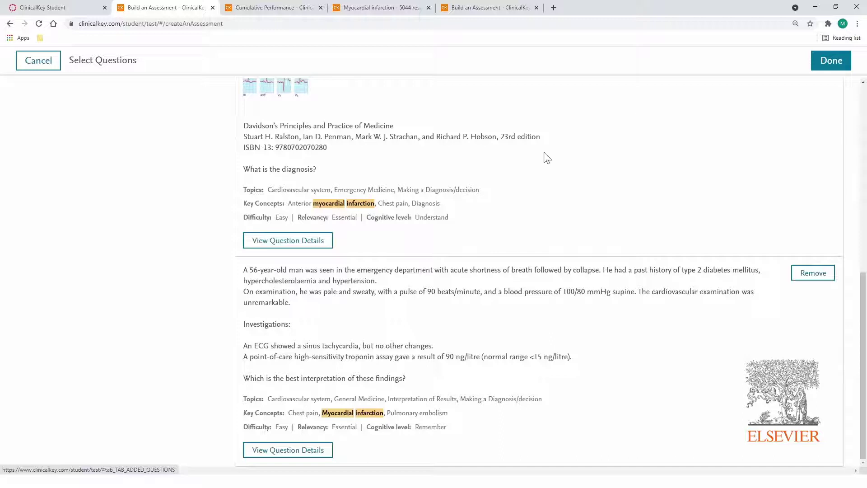
- Finish question selection and keep all course students as assignees
{"action": "left_click", "coordinate": [828, 62]}
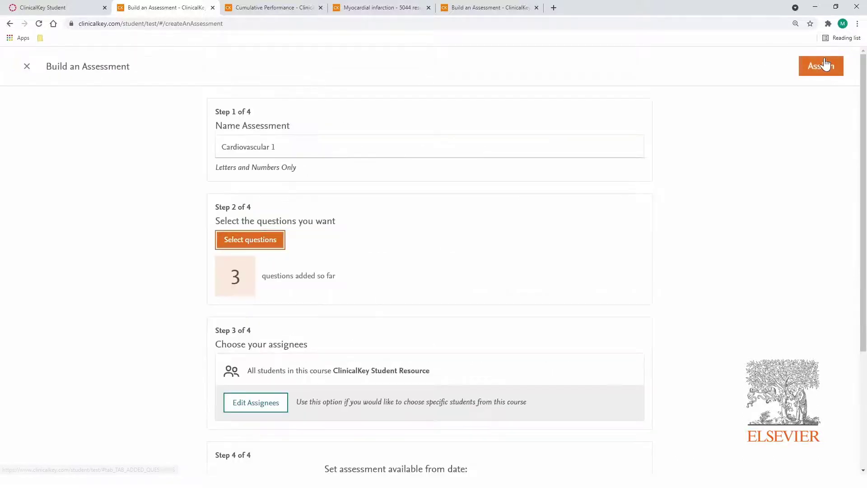
{"action": "left_click", "coordinate": [256, 403]}
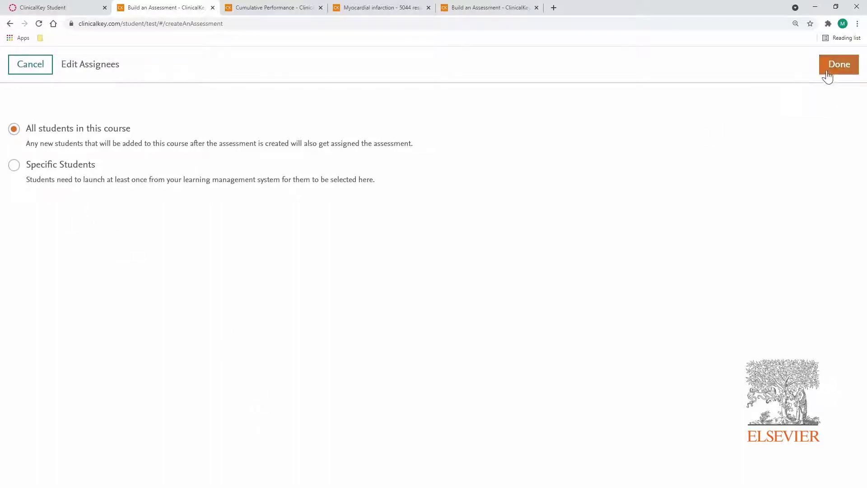
{"action": "left_click", "coordinate": [838, 64]}
{"action": "scroll", "coordinate": [433, 244], "scroll_direction": "down", "scroll_amount": 2}
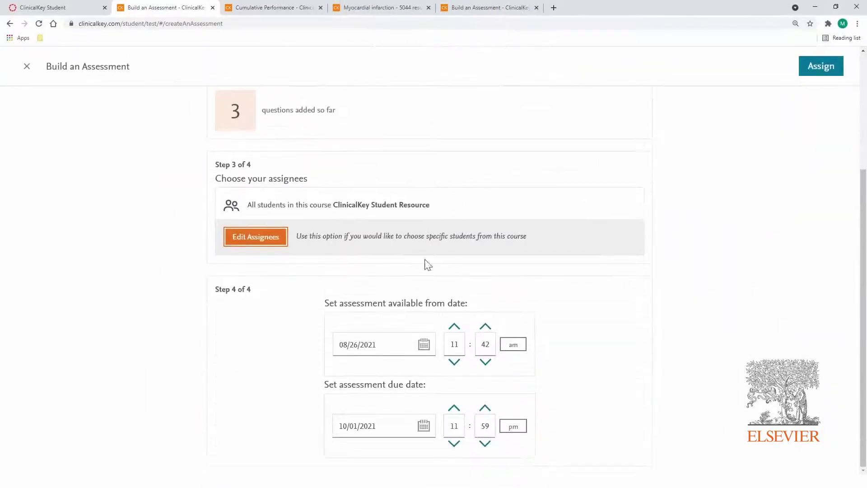
- Make the assessment available from 1 October 2021, due 7 October 2021
{"action": "left_click", "coordinate": [424, 344]}
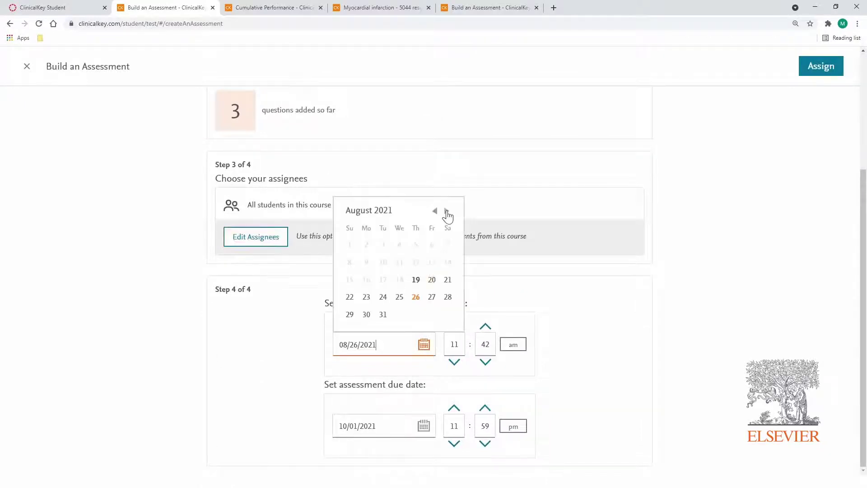
{"action": "left_click", "coordinate": [446, 207]}
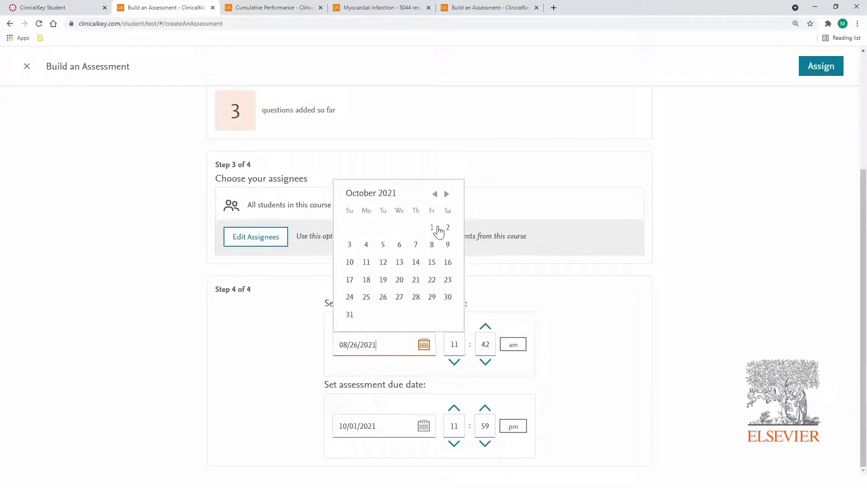
{"action": "left_click", "coordinate": [432, 227]}
{"action": "left_click", "coordinate": [424, 425]}
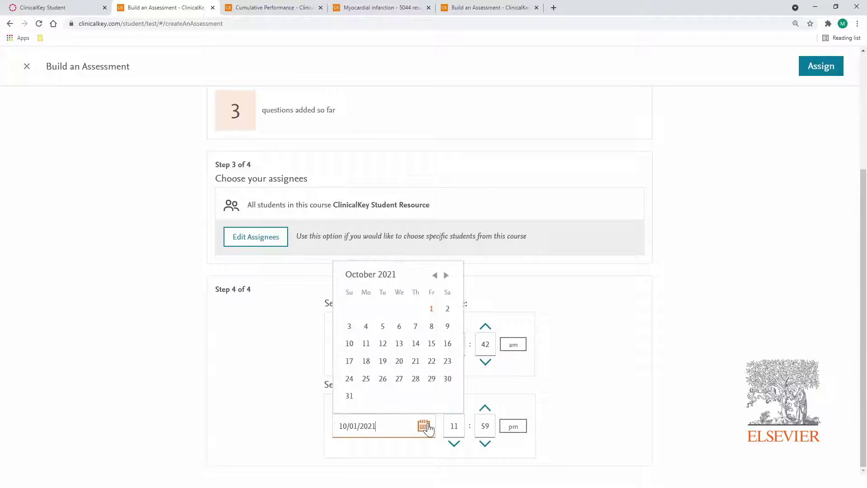
{"action": "left_click", "coordinate": [416, 329]}
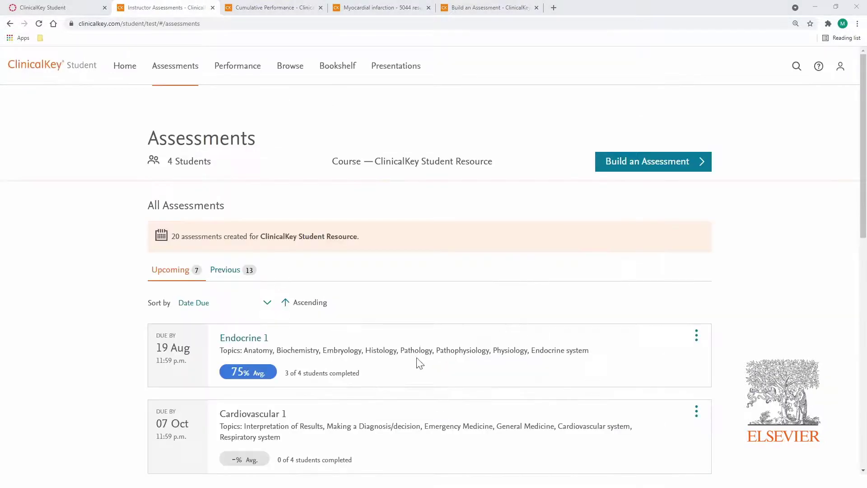
{"action": "scroll", "coordinate": [541, 270], "scroll_direction": "down", "scroll_amount": 3}
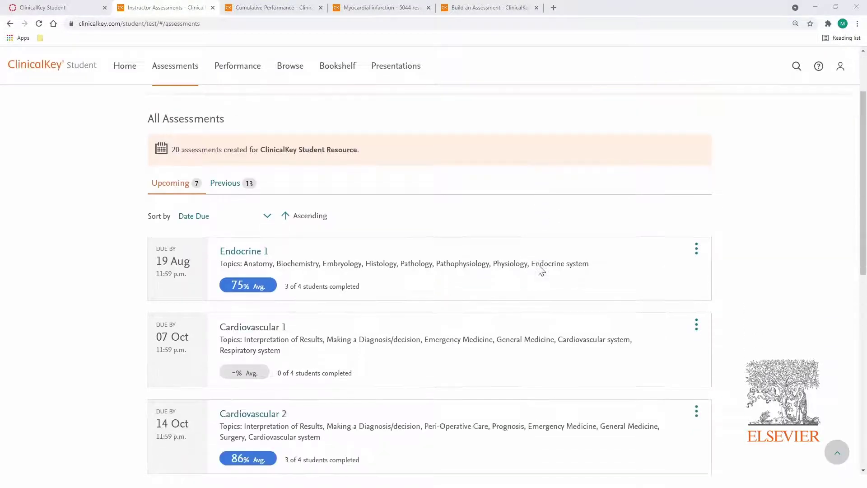
{"action": "scroll", "coordinate": [541, 270], "scroll_direction": "down", "scroll_amount": 2}
{"action": "scroll", "coordinate": [542, 270], "scroll_direction": "down", "scroll_amount": 2}
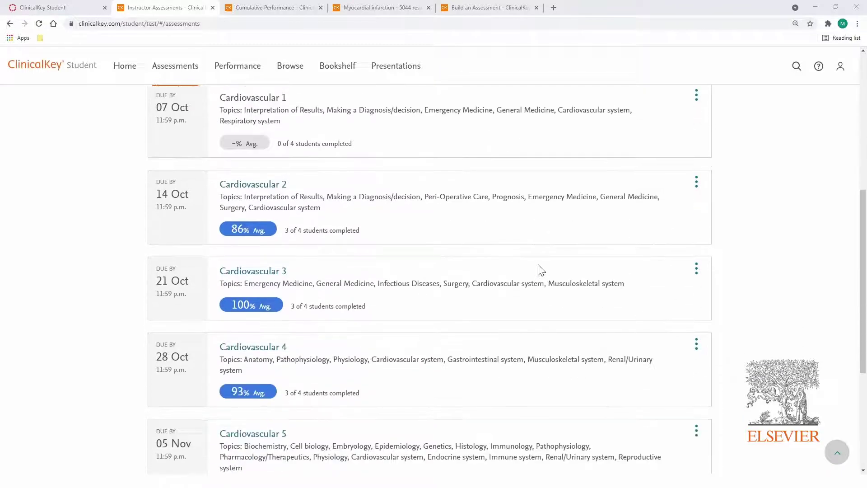
{"action": "scroll", "coordinate": [540, 270], "scroll_direction": "down", "scroll_amount": 2}
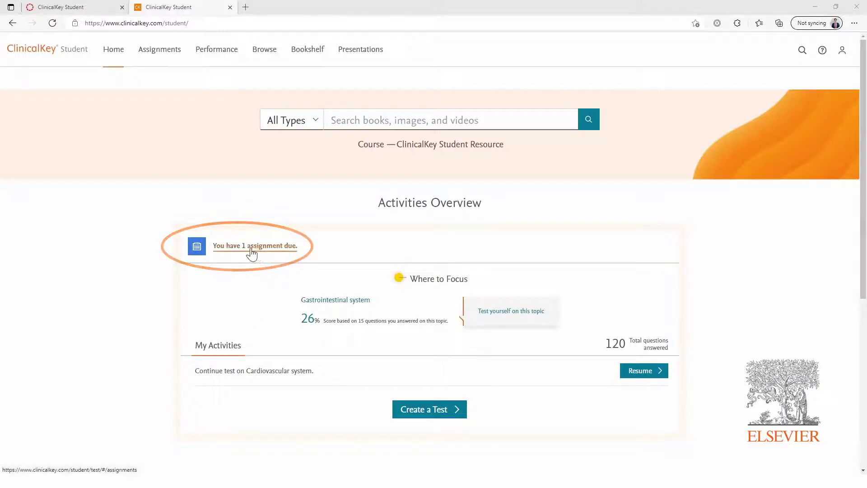
- Open the due assignment and answer B (pulmonary embolism can be excluded), marked Not Sure
{"action": "left_click", "coordinate": [252, 248]}
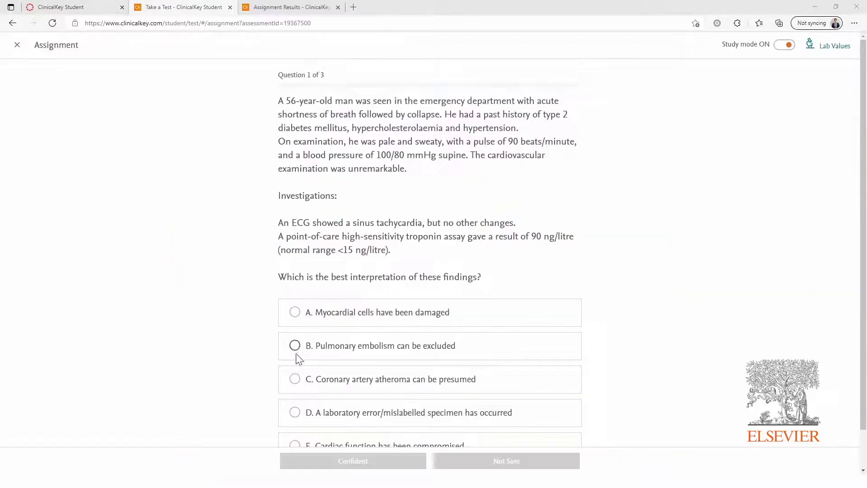
{"action": "left_click", "coordinate": [295, 346]}
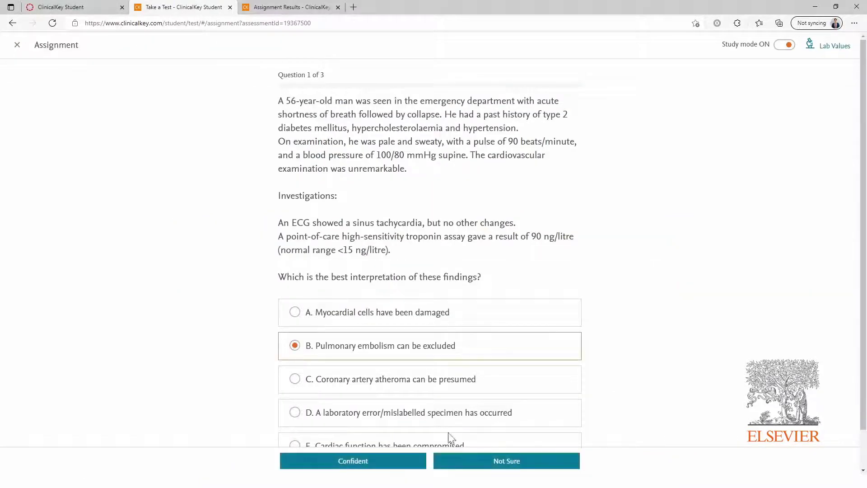
{"action": "left_click", "coordinate": [450, 462]}
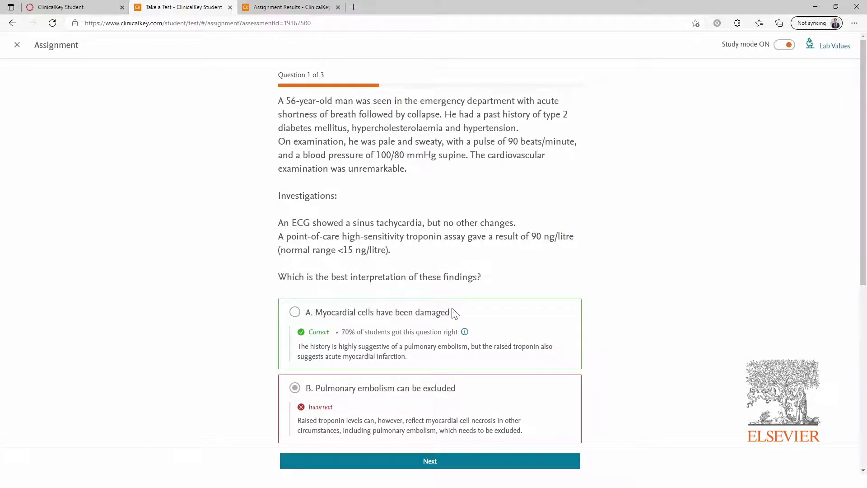
- Answer C (acute inferior MI) as Not Sure, copy the explanations, and finish the assignment
{"action": "left_click", "coordinate": [409, 337]}
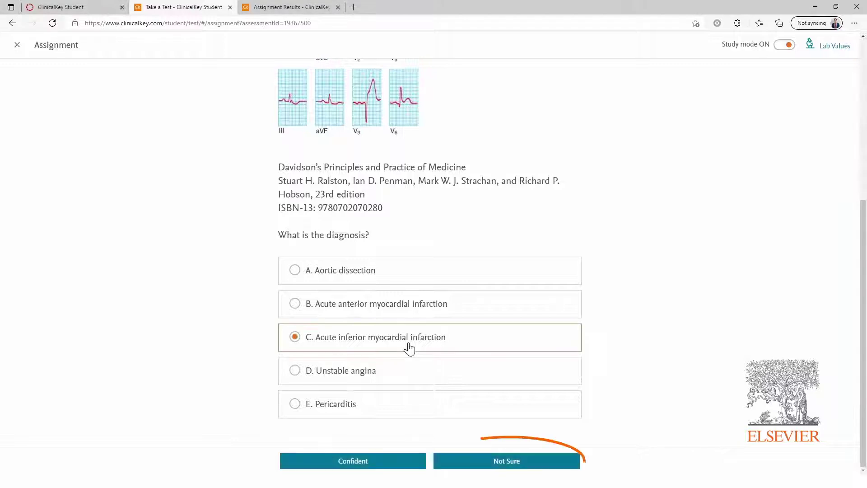
{"action": "left_click", "coordinate": [457, 461]}
{"action": "scroll", "coordinate": [463, 339], "scroll_direction": "down", "scroll_amount": 5}
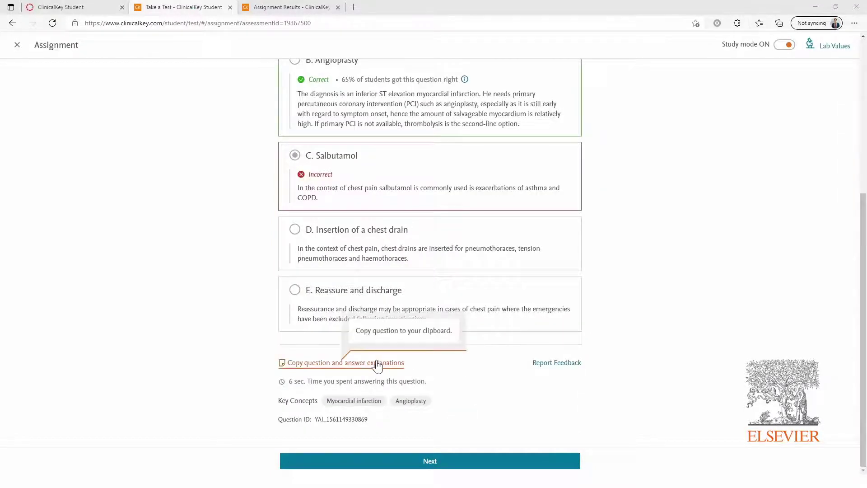
{"action": "left_click", "coordinate": [377, 365]}
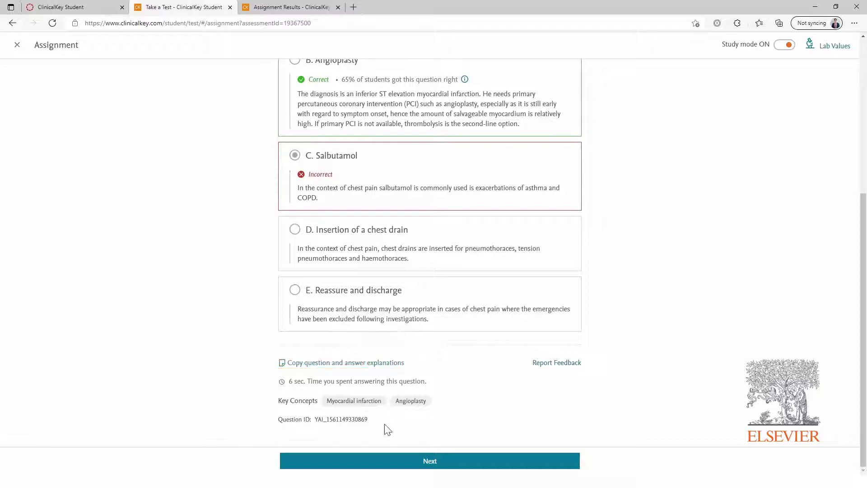
{"action": "left_click", "coordinate": [388, 465]}
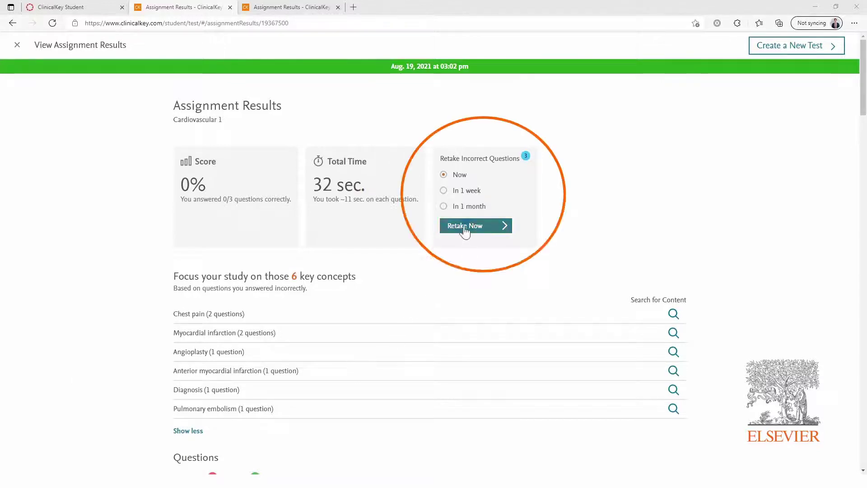
- Schedule incorrect questions for retake in 1 week and view myocardial infarction's Regional infarcts summary
{"action": "left_click", "coordinate": [443, 191]}
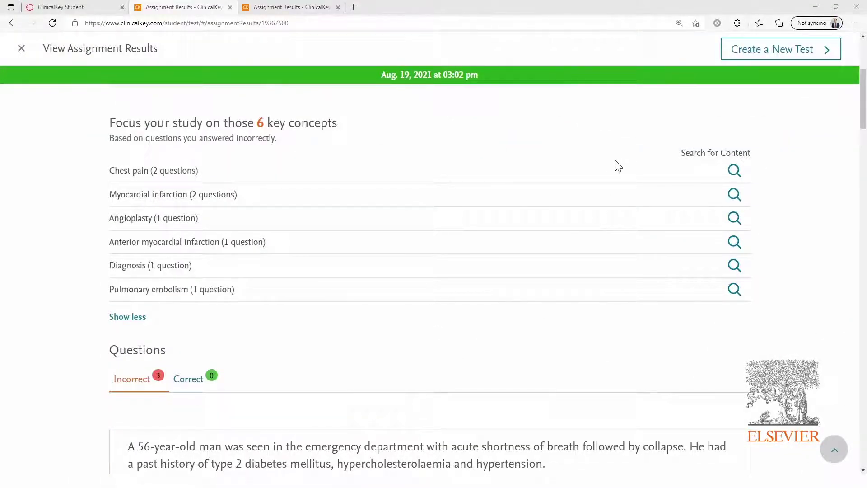
{"action": "left_click", "coordinate": [735, 195]}
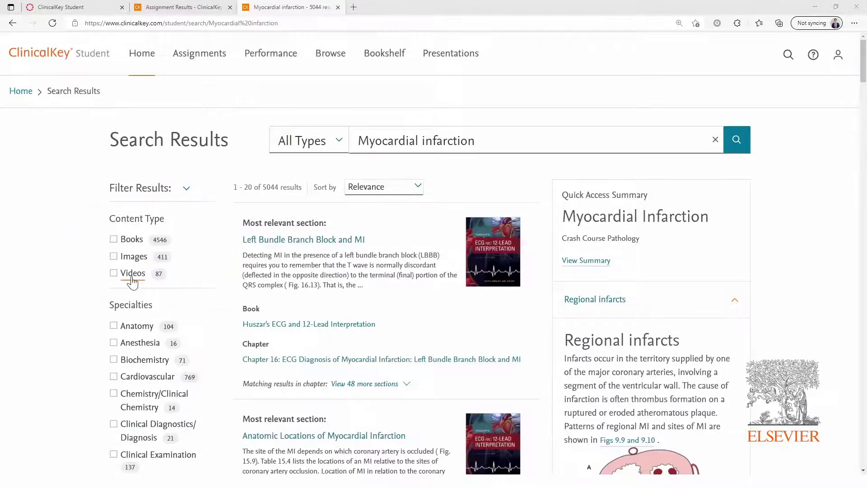
{"action": "scroll", "coordinate": [299, 203], "scroll_direction": "down", "scroll_amount": 1}
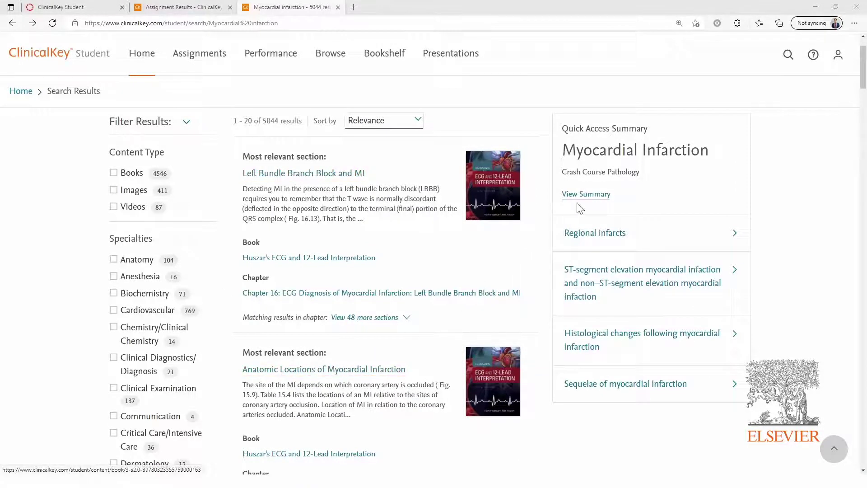
{"action": "left_click", "coordinate": [735, 233]}
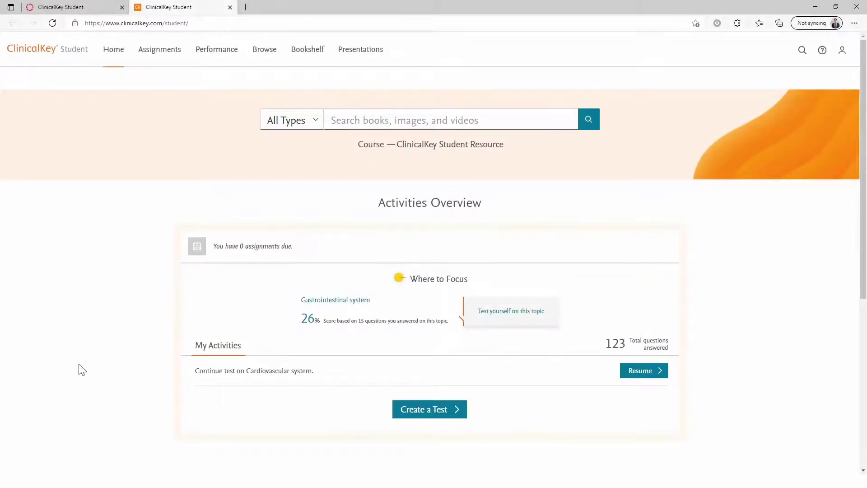
- Build a self-test limited to Easy questions previously marked Not Sure
{"action": "left_click", "coordinate": [420, 410]}
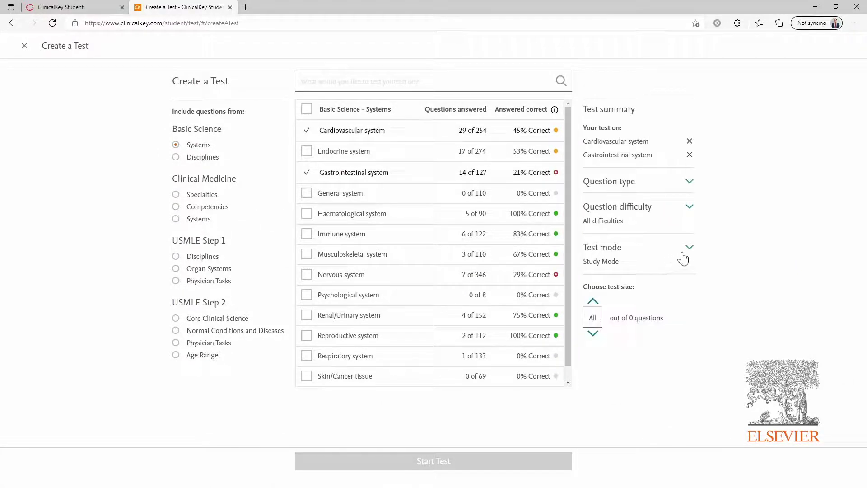
{"action": "left_click", "coordinate": [689, 250]}
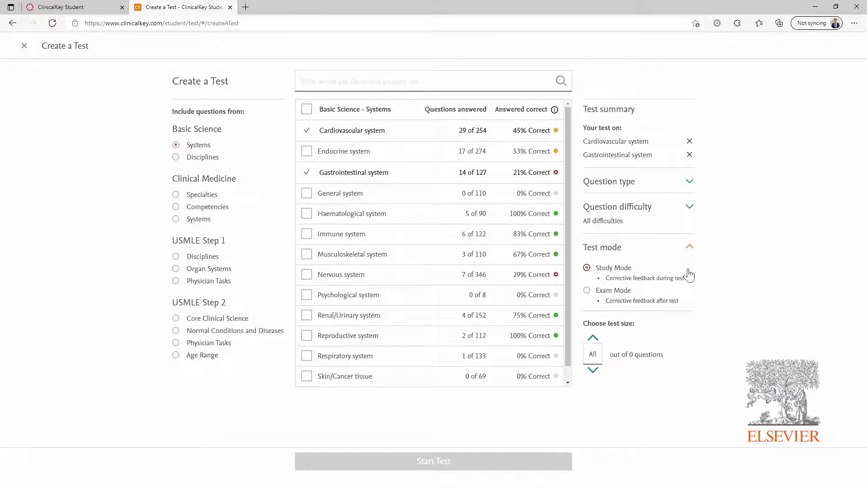
{"action": "left_click", "coordinate": [690, 182]}
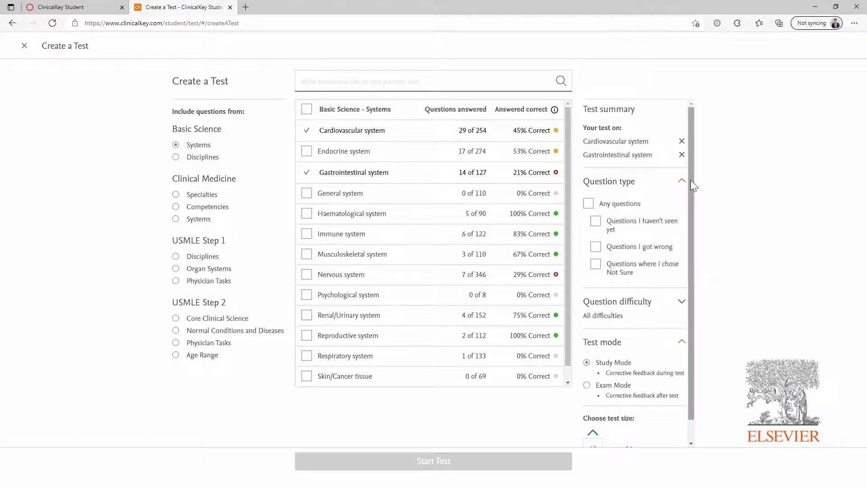
{"action": "left_click", "coordinate": [596, 264]}
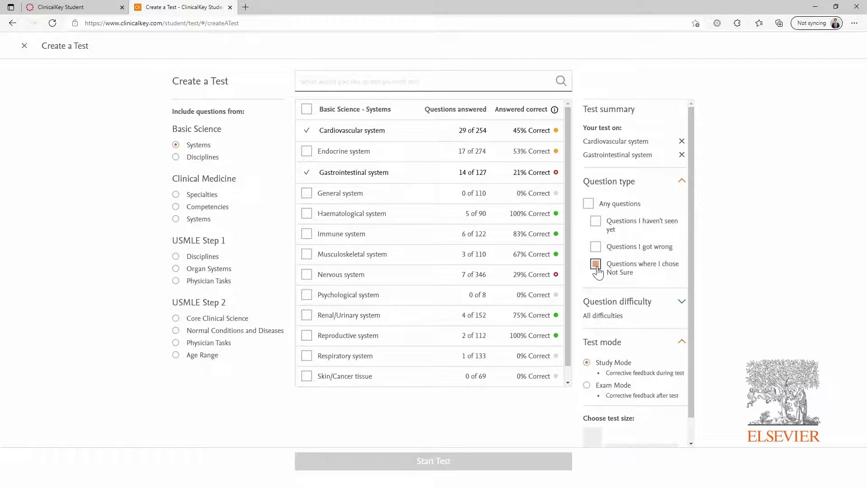
{"action": "left_click", "coordinate": [682, 303]}
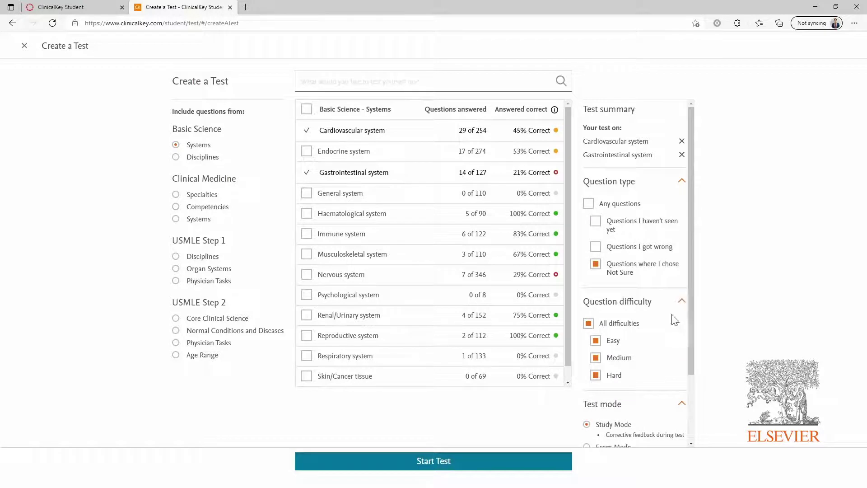
{"action": "left_click", "coordinate": [635, 326]}
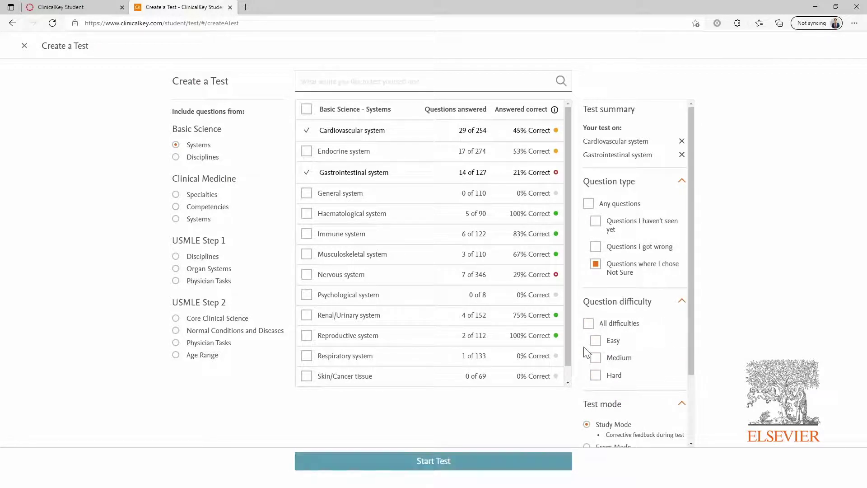
{"action": "left_click", "coordinate": [596, 341]}
{"action": "left_click", "coordinate": [682, 303]}
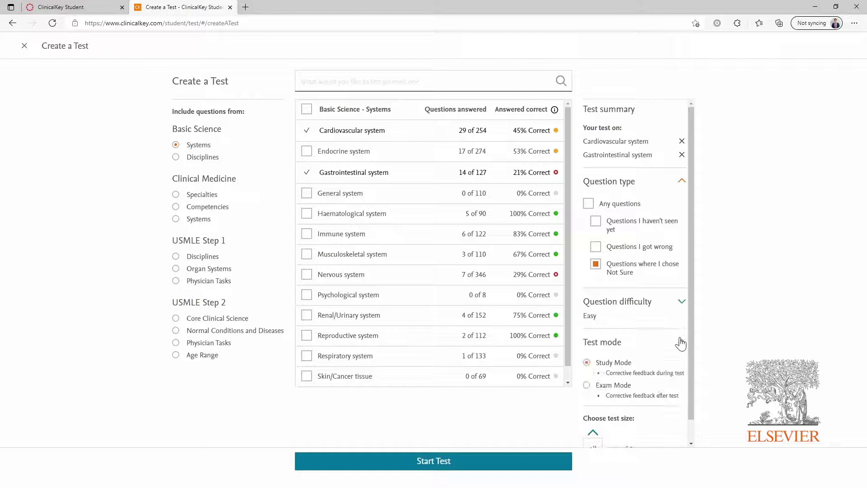
{"action": "left_click", "coordinate": [683, 336]}
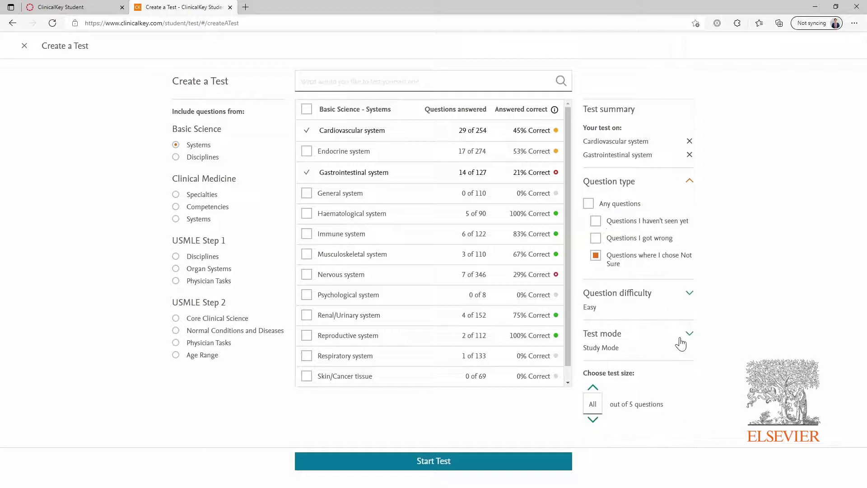
- Start the self-test and answer question 4 with B, marked Not Sure
{"action": "left_click", "coordinate": [448, 463]}
{"action": "left_click", "coordinate": [328, 223]}
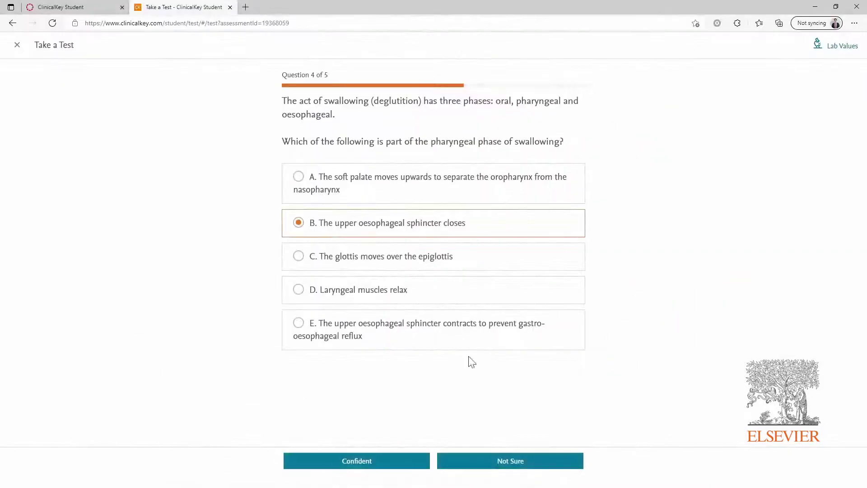
{"action": "left_click", "coordinate": [511, 463]}
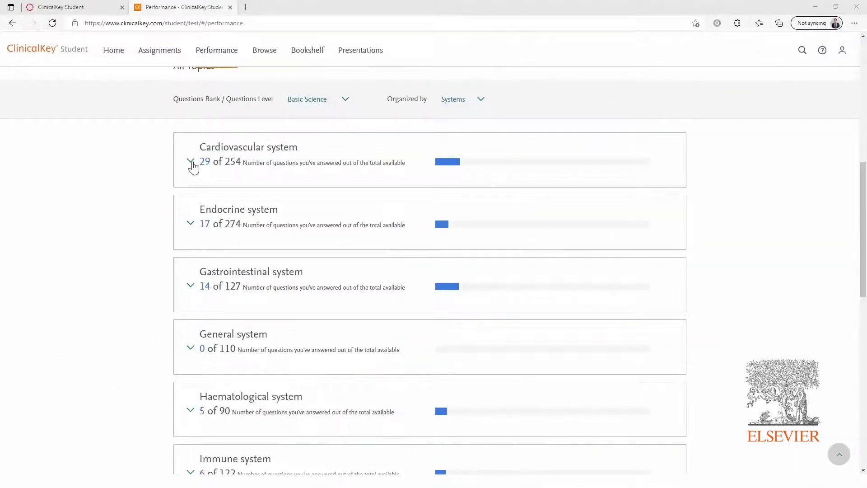
- Expand the Cardiovascular and Endocrine system rows on Performance to show their average scores
{"action": "left_click", "coordinate": [191, 163]}
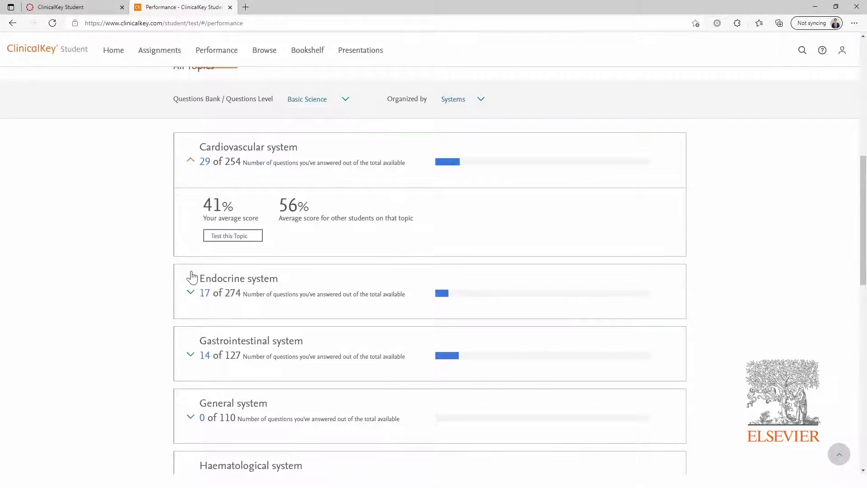
{"action": "left_click", "coordinate": [191, 293]}
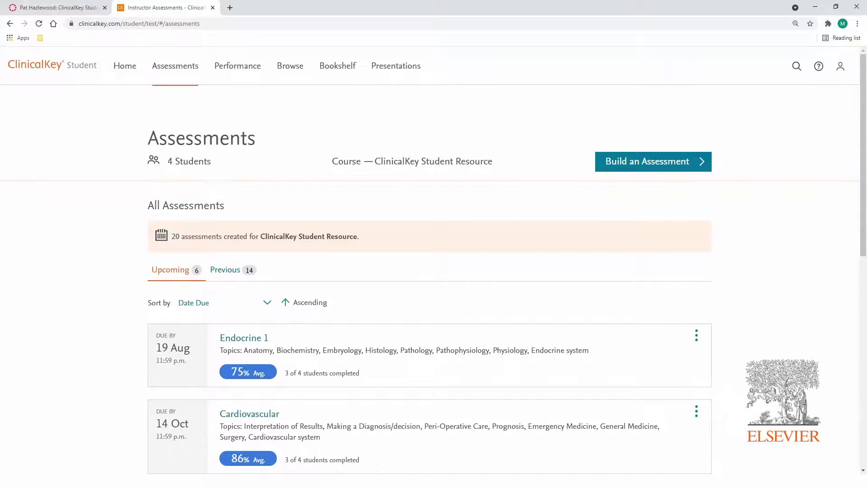
{"action": "scroll", "coordinate": [87, 261], "scroll_direction": "down", "scroll_amount": 3}
{"action": "scroll", "coordinate": [88, 260], "scroll_direction": "down", "scroll_amount": 2}
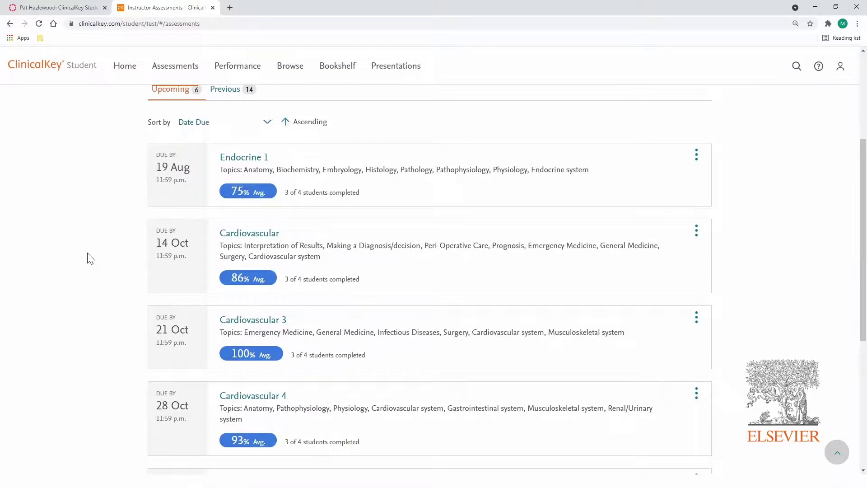
- Open the Cardiovascular assessment to see its 86% average and individual student scores
{"action": "left_click", "coordinate": [237, 236]}
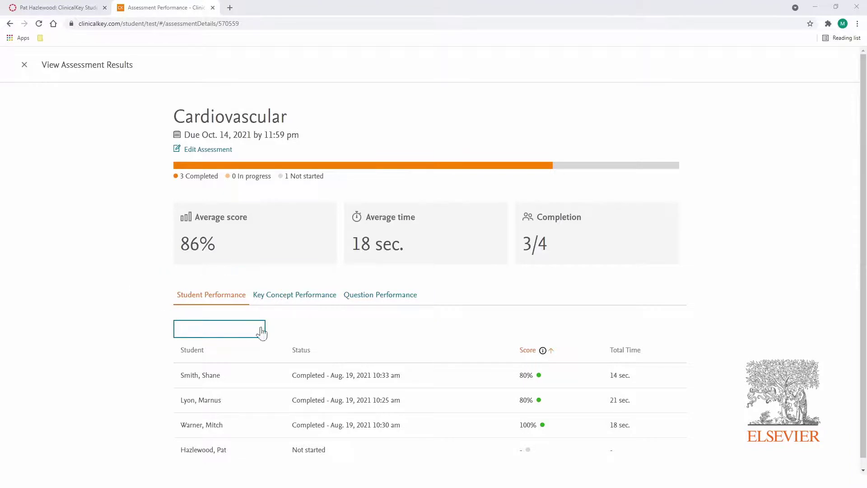
- Review Key Concept and Question Performance, opening the Acute Coronary Syndrome book section
{"action": "left_click", "coordinate": [294, 294]}
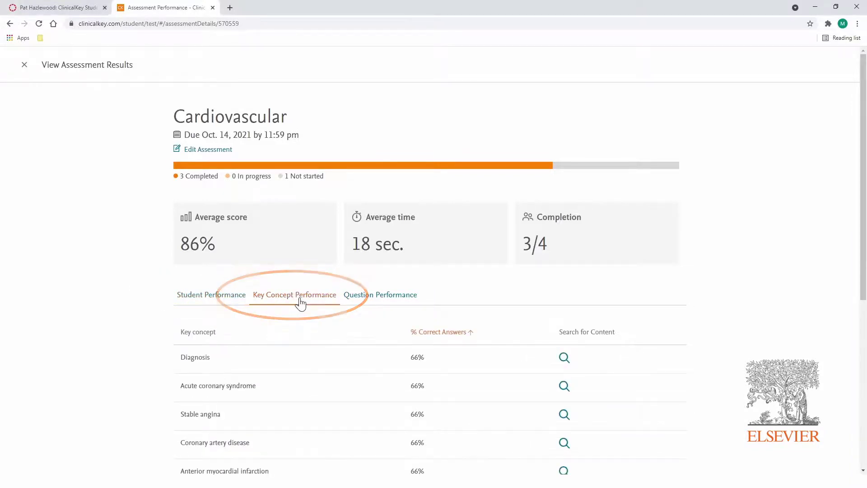
{"action": "left_click", "coordinate": [564, 385]}
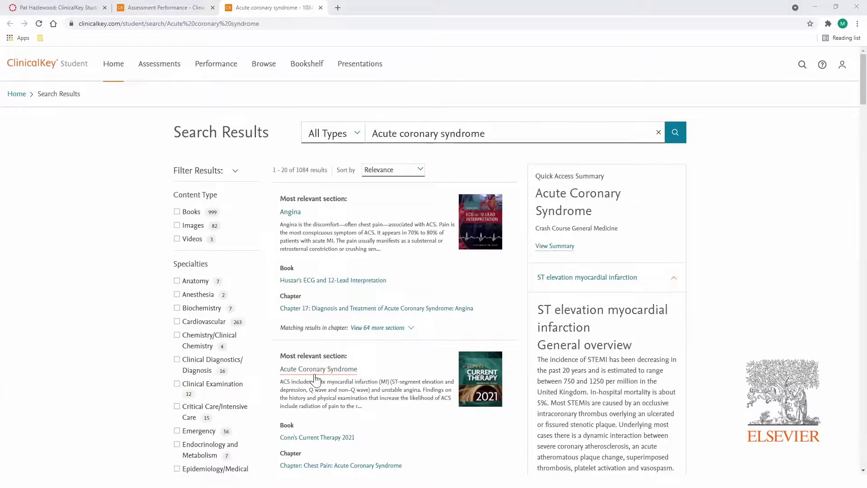
{"action": "left_click", "coordinate": [317, 369]}
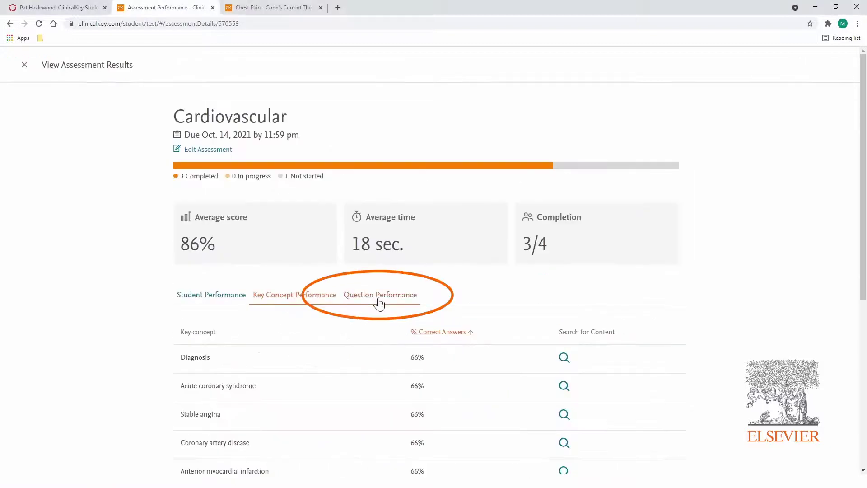
{"action": "left_click", "coordinate": [380, 305]}
{"action": "scroll", "coordinate": [433, 305], "scroll_direction": "down", "scroll_amount": 4}
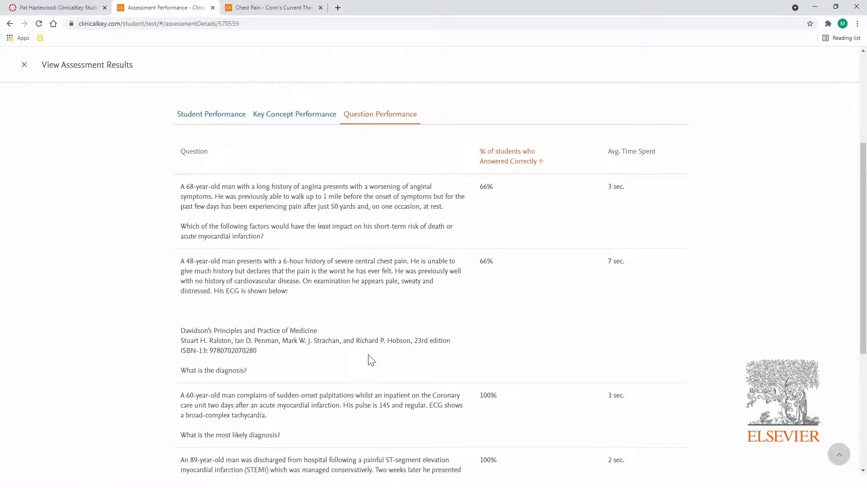
{"action": "scroll", "coordinate": [371, 359], "scroll_direction": "down", "scroll_amount": 1}
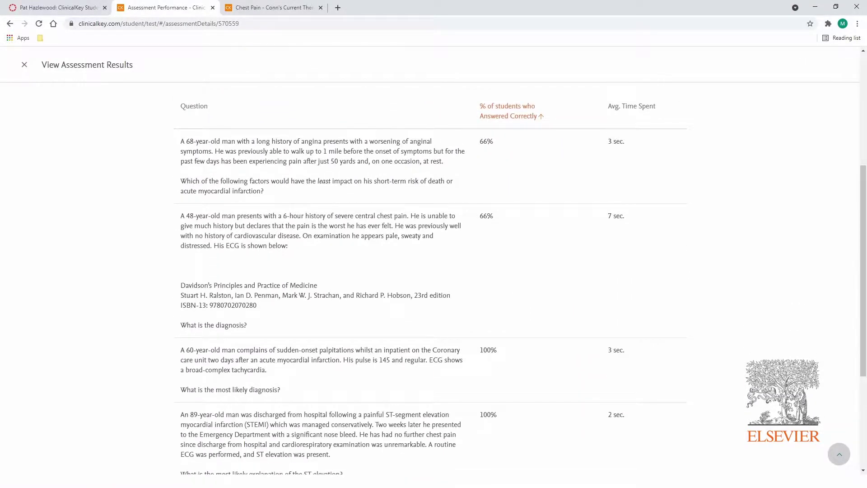
{"action": "left_click", "coordinate": [838, 454]}
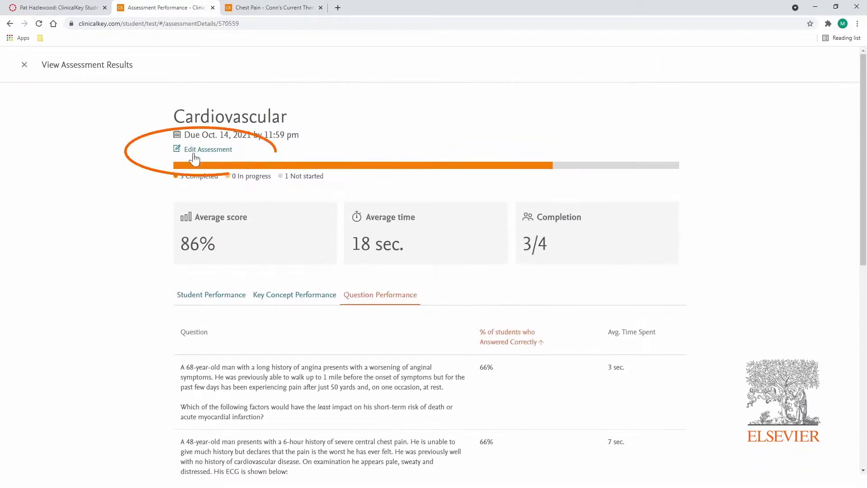
- Change the Cardiovascular assessment's due date to October 21, 2021 and save
{"action": "left_click", "coordinate": [194, 155]}
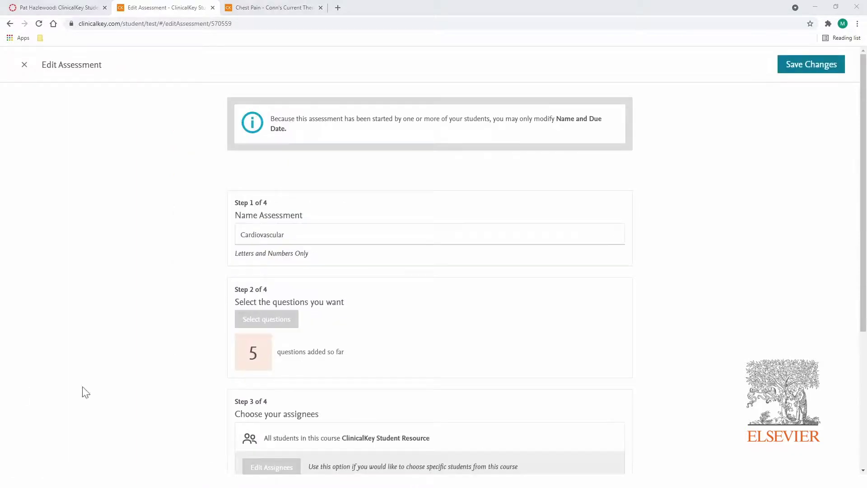
{"action": "scroll", "coordinate": [73, 406], "scroll_direction": "down", "scroll_amount": 3}
{"action": "scroll", "coordinate": [209, 413], "scroll_direction": "down", "scroll_amount": 3}
{"action": "left_click", "coordinate": [427, 430]}
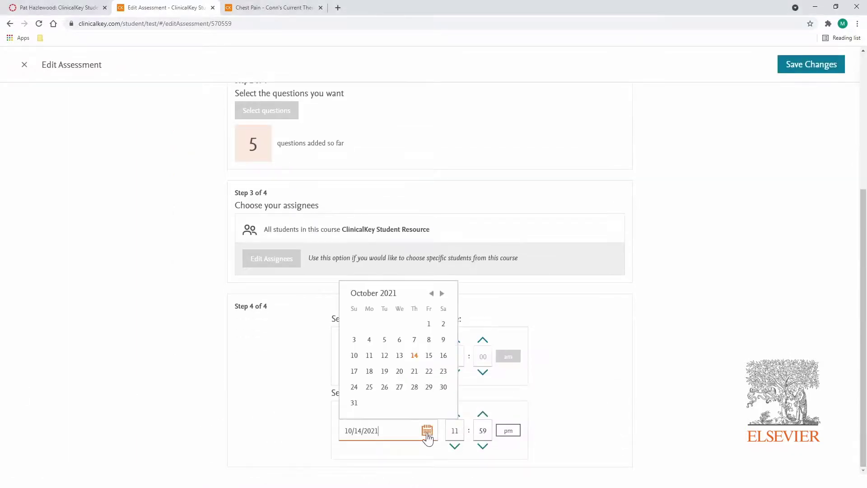
{"action": "left_click", "coordinate": [419, 375]}
{"action": "left_click", "coordinate": [800, 65]}
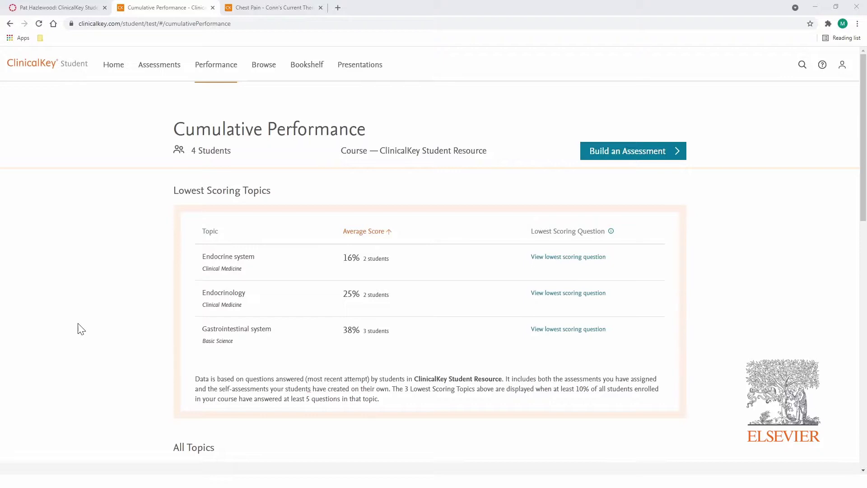
{"action": "scroll", "coordinate": [81, 329], "scroll_direction": "down", "scroll_amount": 5}
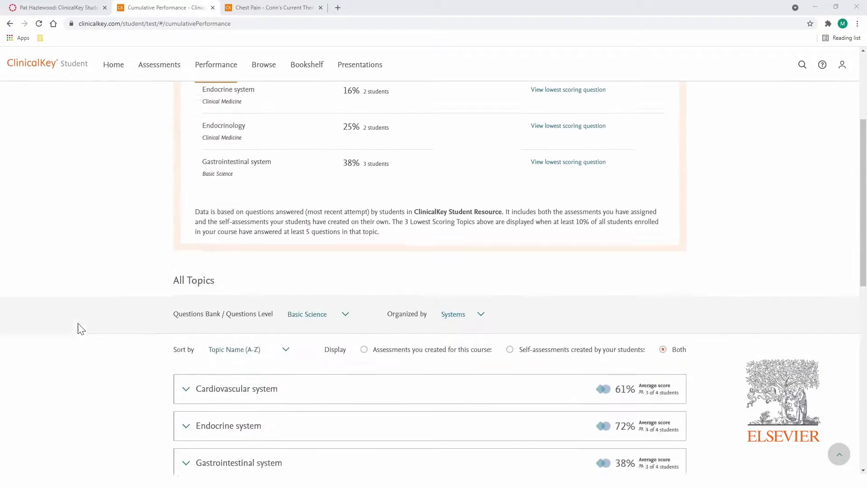
{"action": "scroll", "coordinate": [80, 330], "scroll_direction": "down", "scroll_amount": 5}
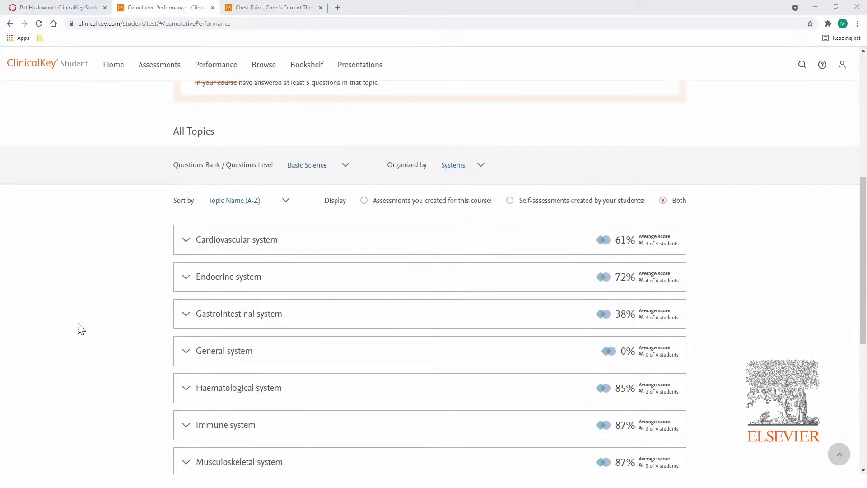
- Briefly expand and collapse Cardiovascular system, then expand Endocrine system's 72% distribution
{"action": "left_click", "coordinate": [186, 241]}
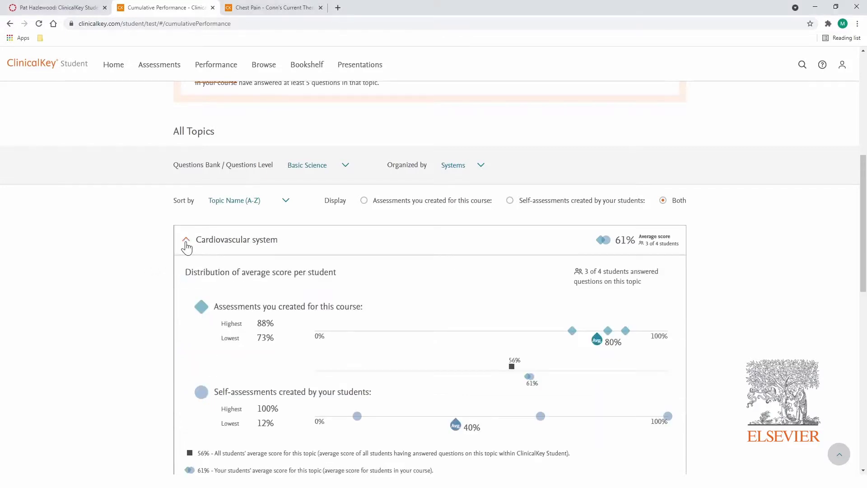
{"action": "left_click", "coordinate": [187, 242]}
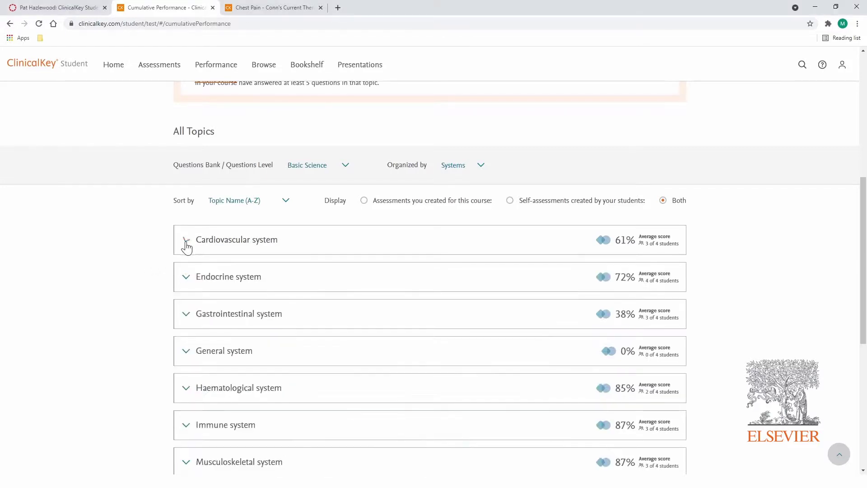
{"action": "left_click", "coordinate": [187, 277]}
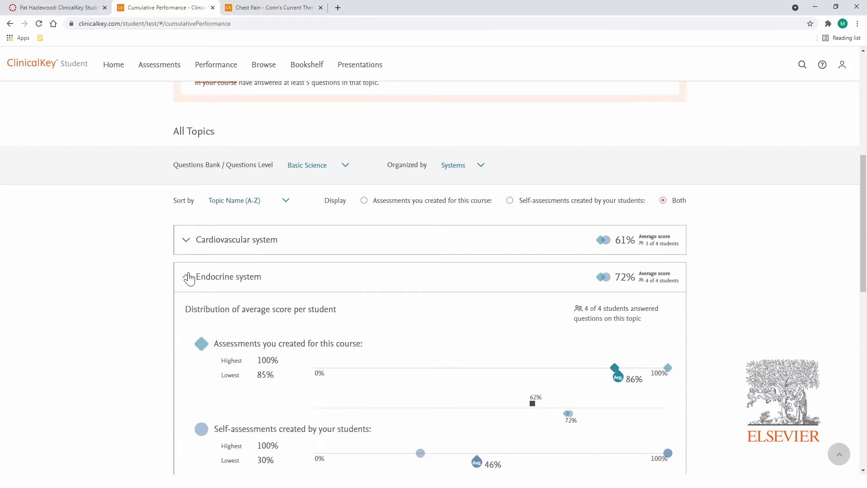